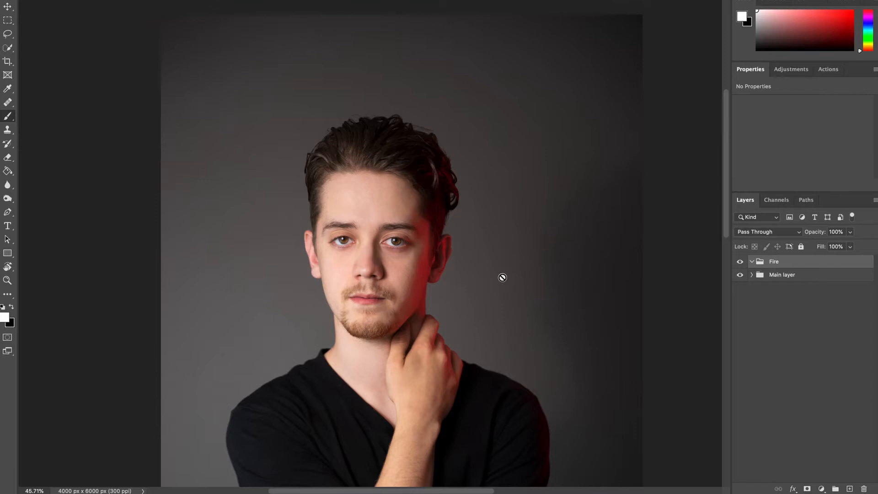
Place the fire_stock and fire_spark images from the file browser into the portrait document's Fire group.
key("ctrl+Up")
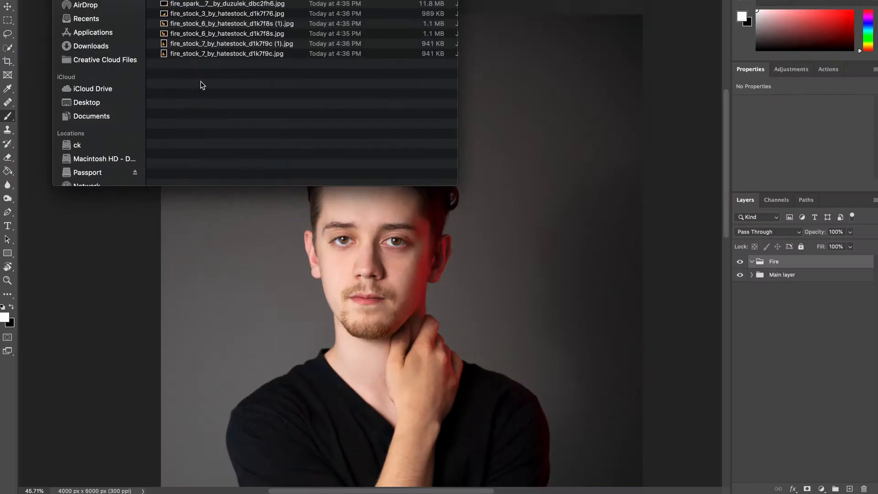
left_click_drag(200, 81, 451, 318)
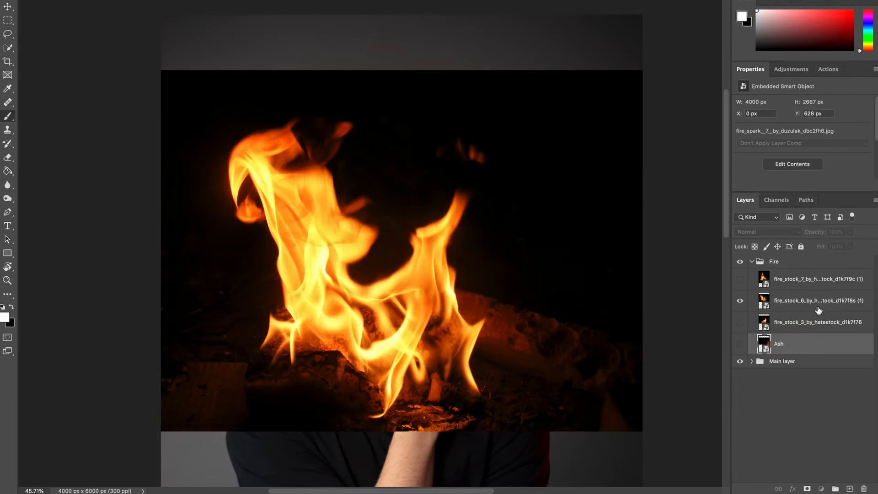
Set the blend mode of the fire_stock_6 layer to Screen.
left_click(808, 302)
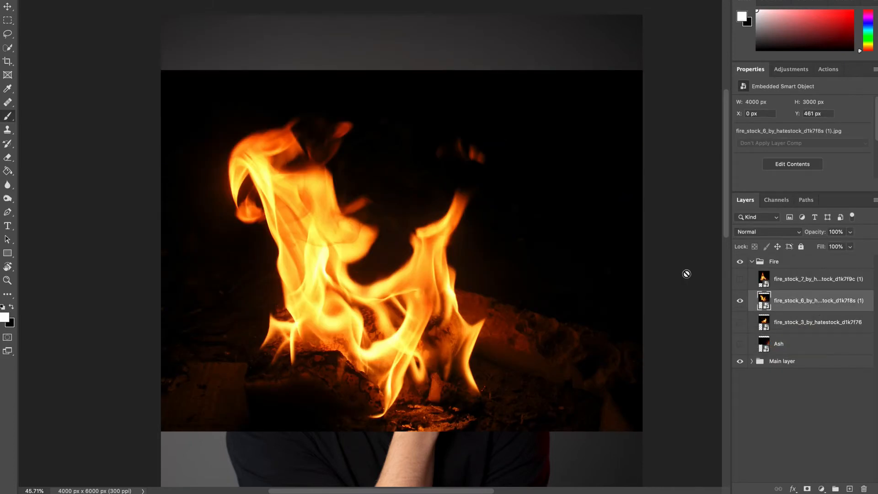
key("ctrl+t")
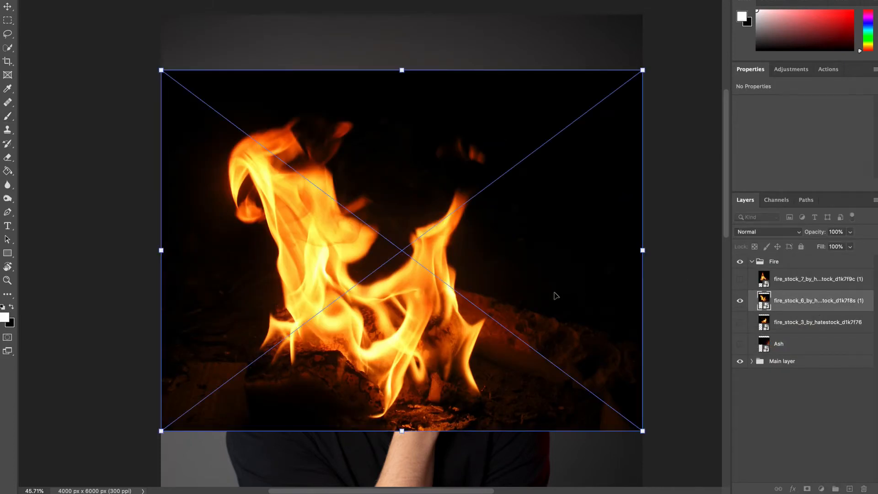
right_click(504, 292)
key("Escape")
left_click(768, 231)
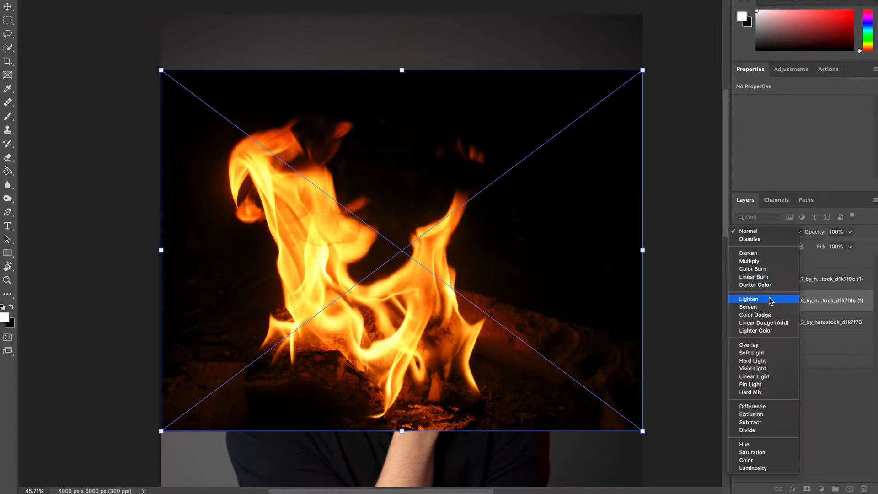
left_click(763, 346)
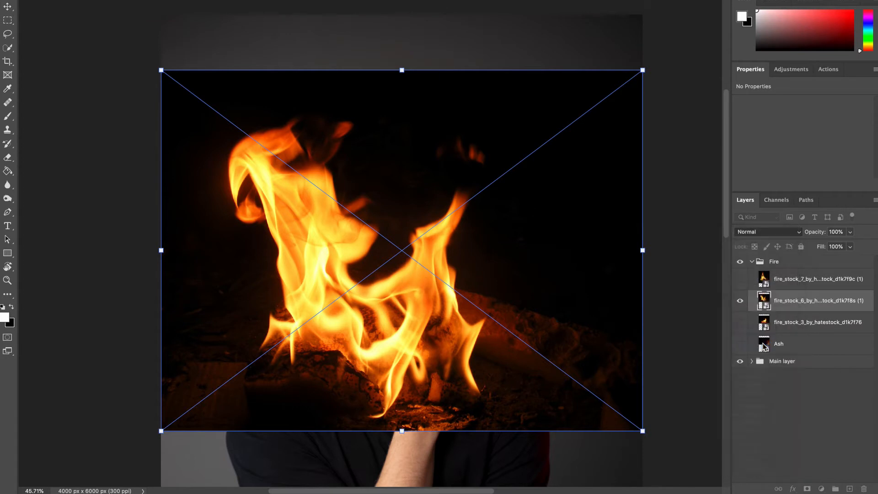
left_click(763, 232)
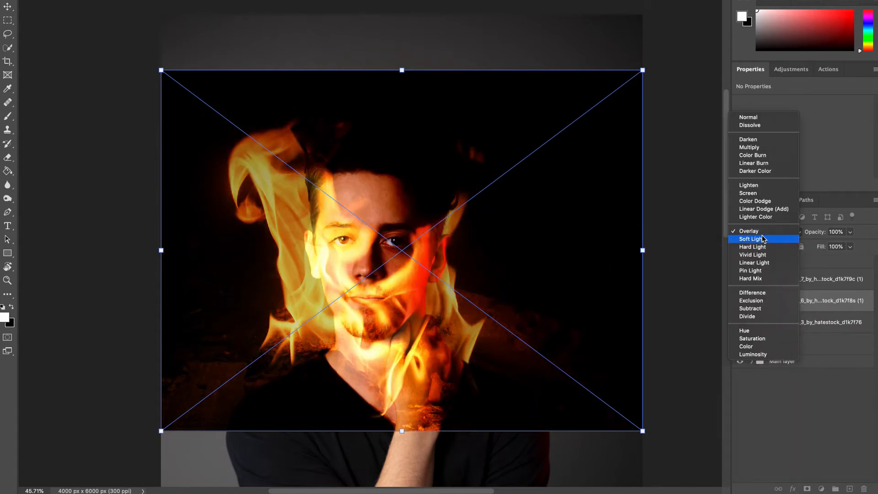
left_click(766, 193)
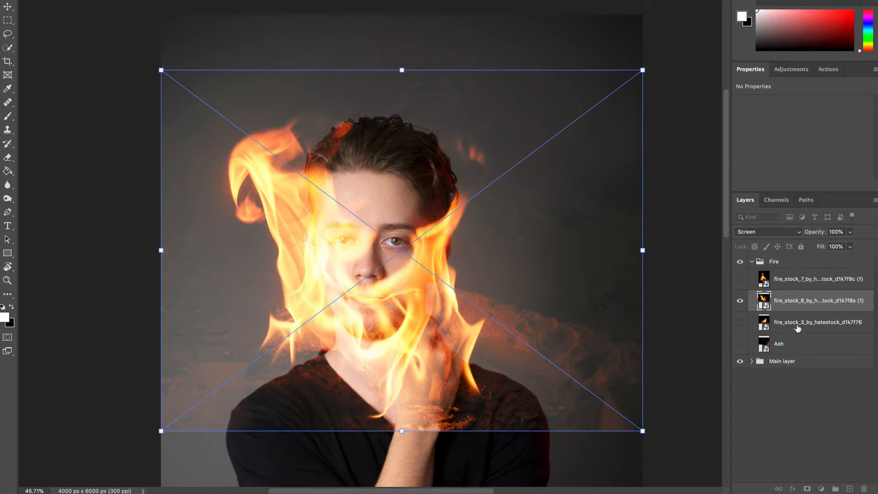
Flip the fire_stock_6 image horizontally, then rotate, shrink and move it so the flames stream off the side of the man's head.
right_click(483, 305)
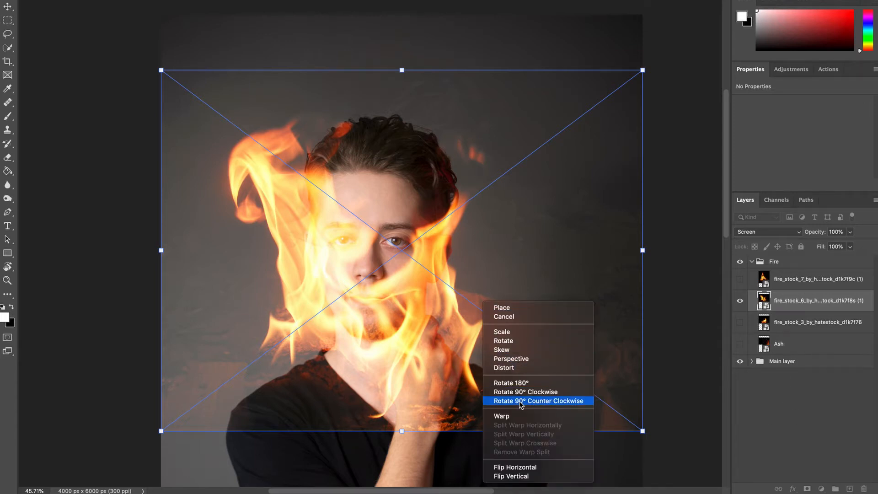
left_click(524, 470)
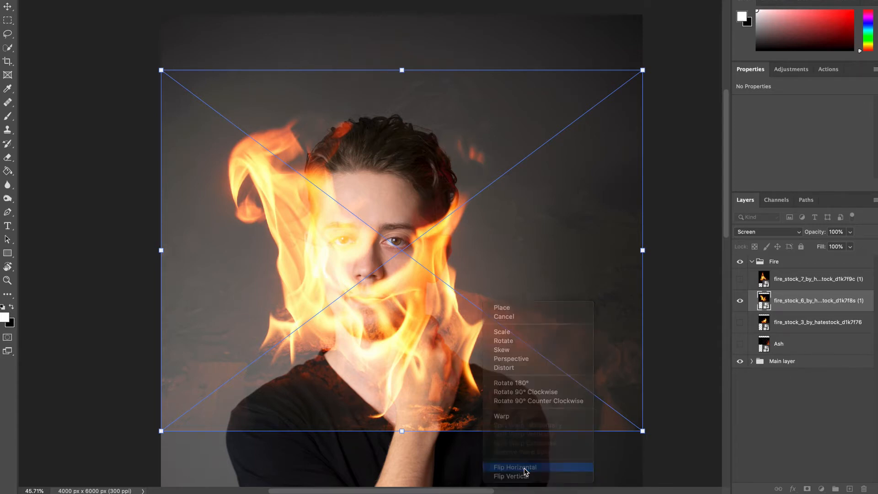
left_click_drag(652, 441, 541, 176)
scroll(541, 176, "down", 2)
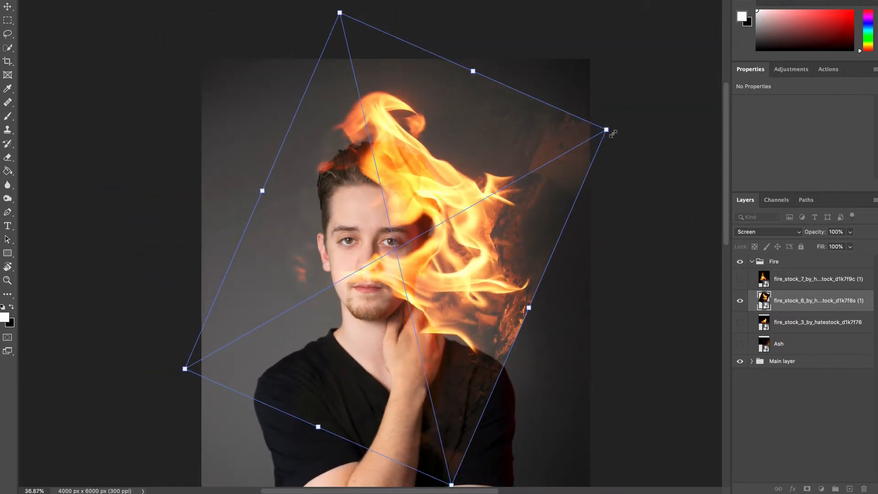
left_click_drag(607, 129, 523, 174)
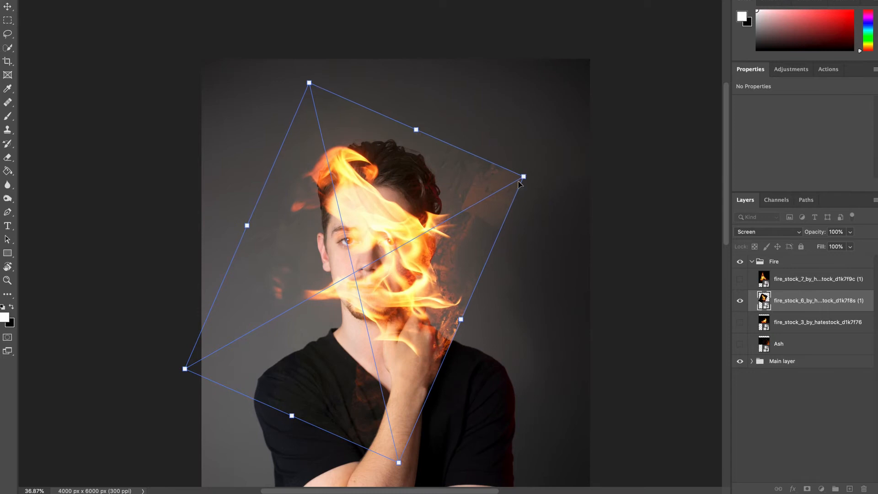
left_click_drag(367, 234, 323, 207)
key("Return")
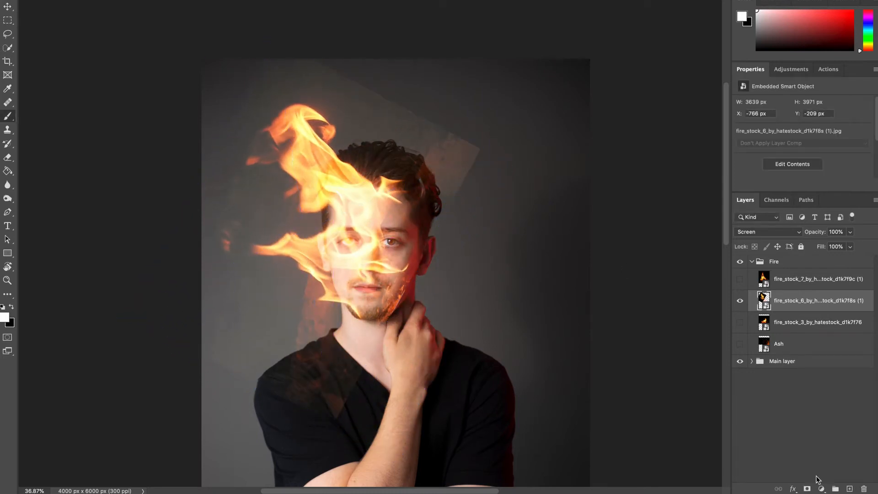
Add a layer mask to the fire_stock_6 layer and paint black over the fire image's visible edges in the background.
left_click(807, 488)
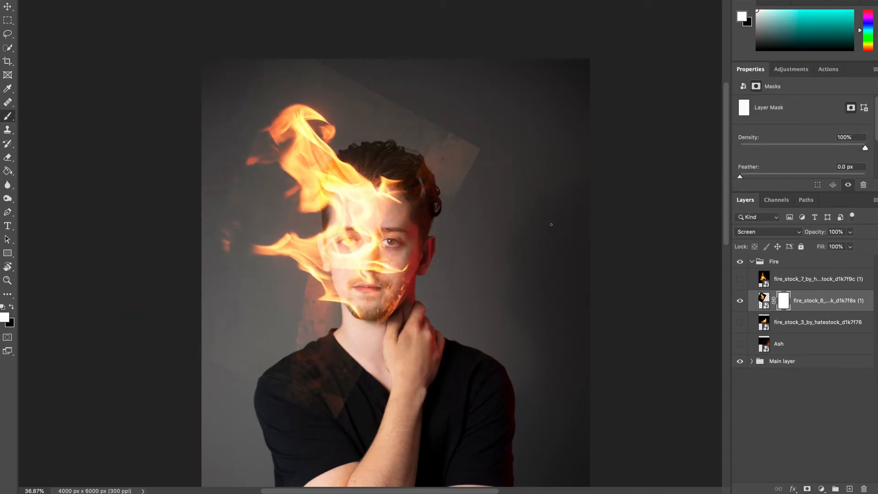
left_click_drag(494, 215, 564, 219)
key("x")
mouse_move(525, 193)
left_mouse_down()
mouse_move(462, 124)
mouse_move(441, 124)
mouse_move(465, 249)
mouse_move(296, 469)
mouse_move(340, 384)
mouse_move(315, 341)
mouse_move(308, 288)
left_mouse_up()
left_click_drag(305, 64, 388, 133)
Mask the remaining fire off the face and hair, refining around the ear with a smaller brush.
scroll(371, 242, "up", 5)
key("x")
key("x")
left_click_drag(352, 304, 431, 153)
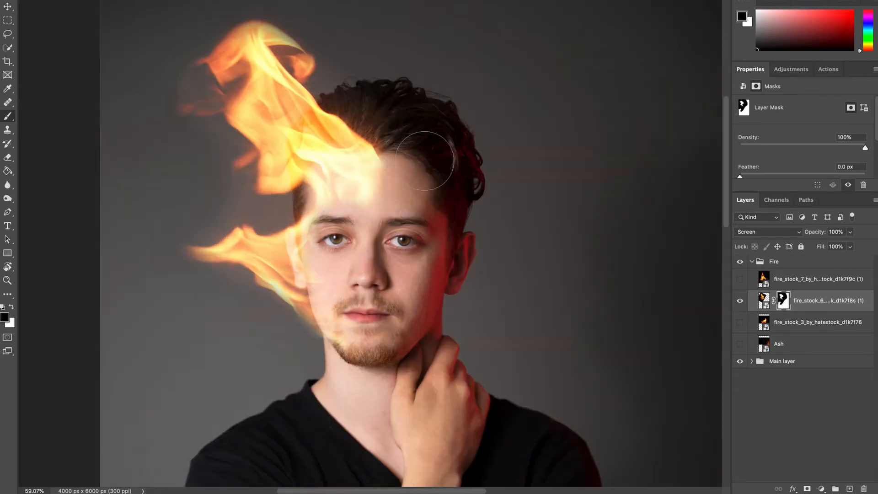
scroll(226, 200, "left", 1)
key("bracketleft")
key("bracketleft")
left_click_drag(292, 222, 273, 208)
scroll(372, 241, "down", 2)
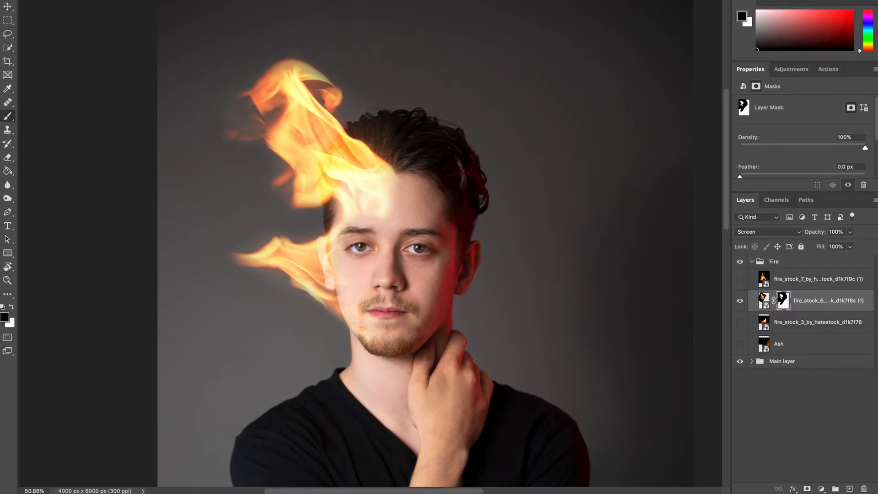
Liquify the fire_stock_6 image itself, pushing the flame tips upward and outward.
left_click(265, 0)
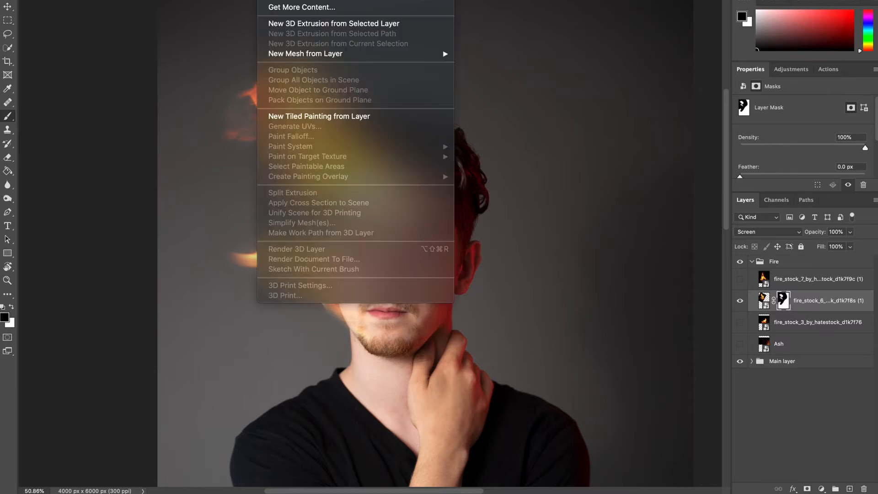
mouse_move(243, 0)
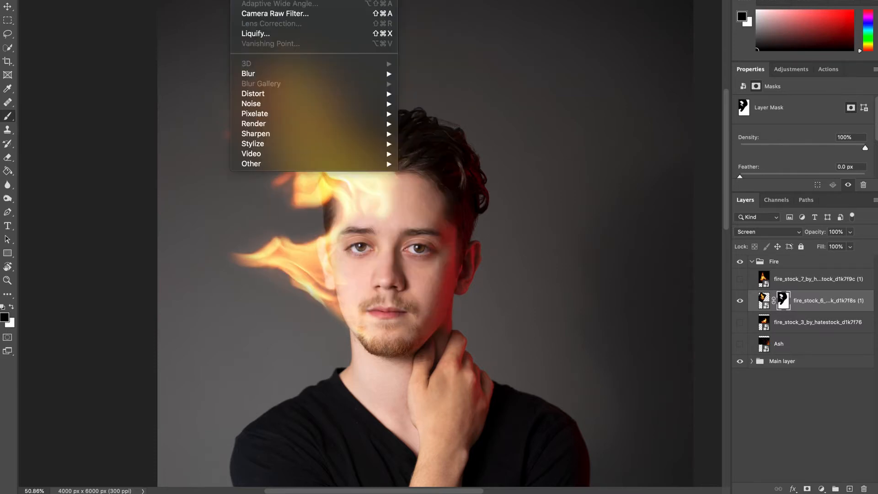
left_click(267, 33)
left_click(515, 179)
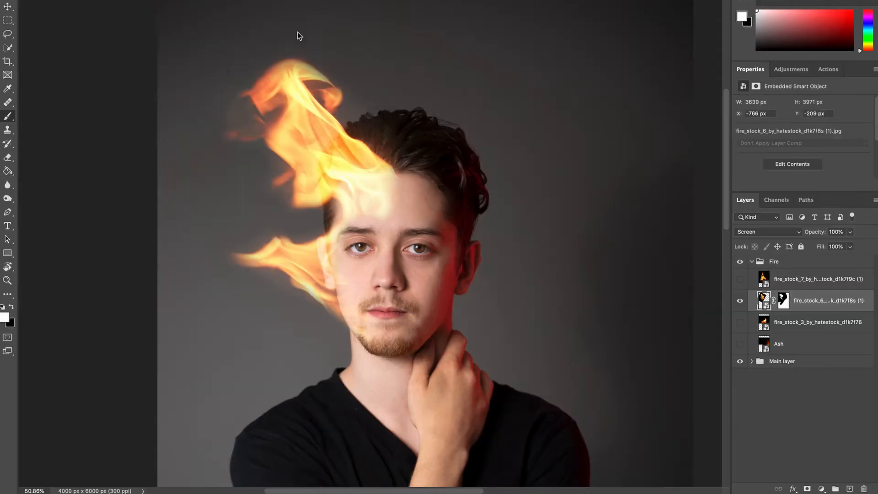
mouse_move(249, 161)
left_mouse_down()
mouse_move(284, 210)
mouse_move(311, 105)
left_mouse_up()
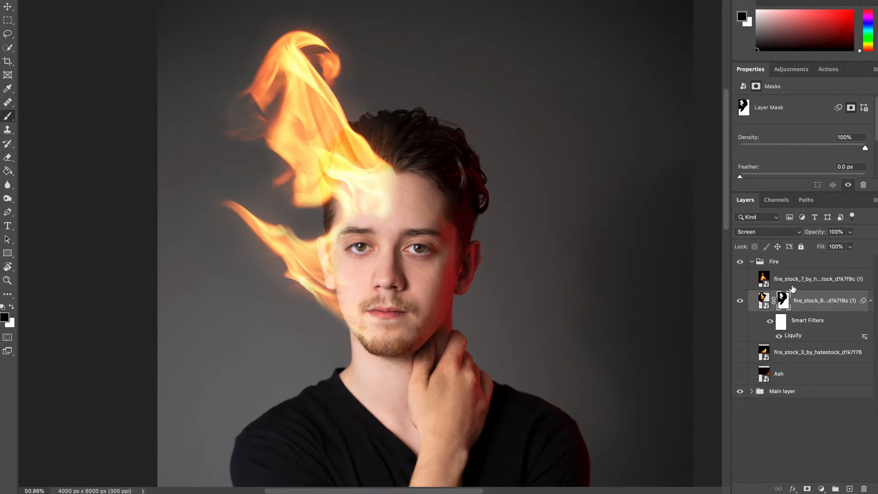
Delete the unused fire_stock_7 and fire_stock_3 layers.
left_click(793, 286)
key("Delete")
left_click(804, 330)
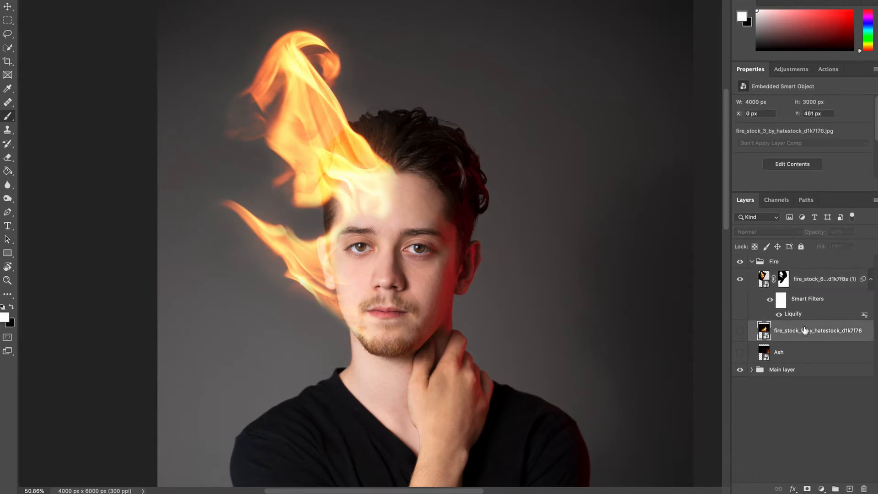
key("Delete")
Show the Ash layer and set its blend mode to Screen.
left_click(740, 331)
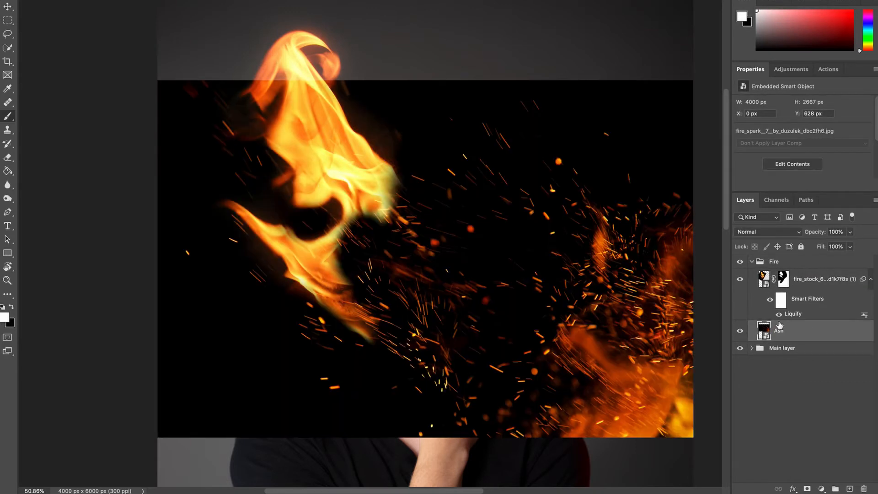
left_click(767, 234)
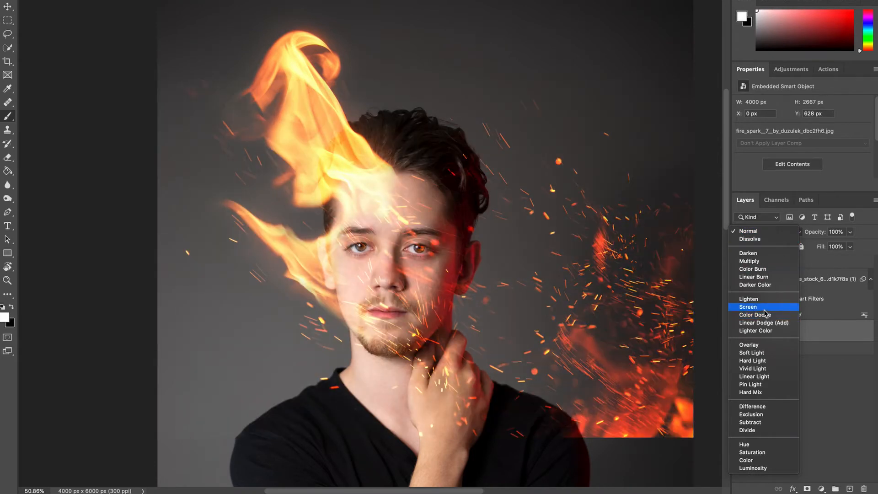
left_click(763, 307)
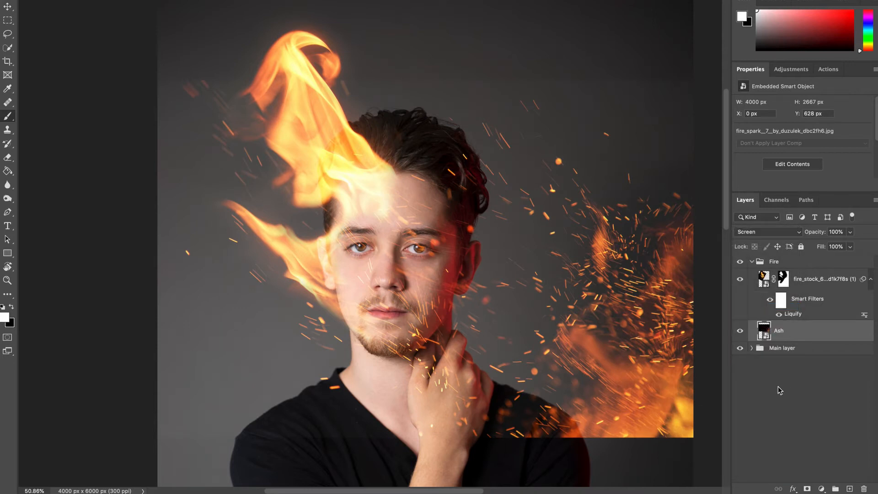
Flip the Ash layer horizontally and rotate it 90° counter clockwise.
key("ctrl+t")
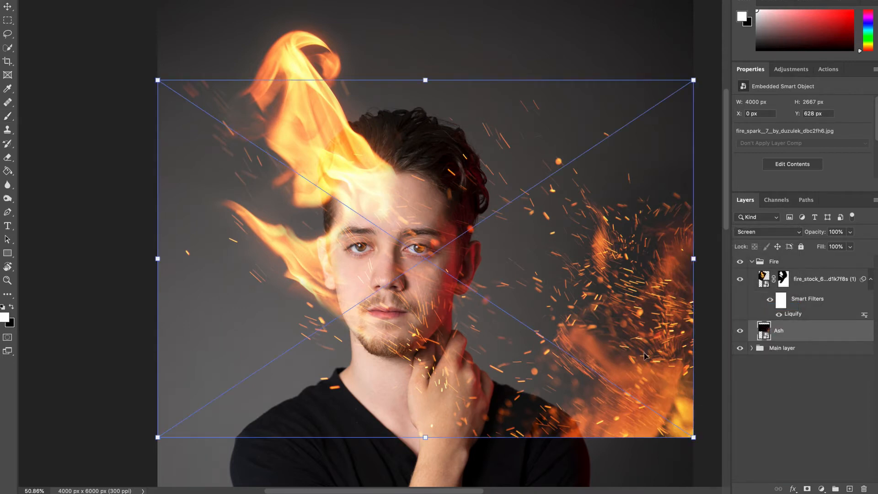
right_click(297, 354)
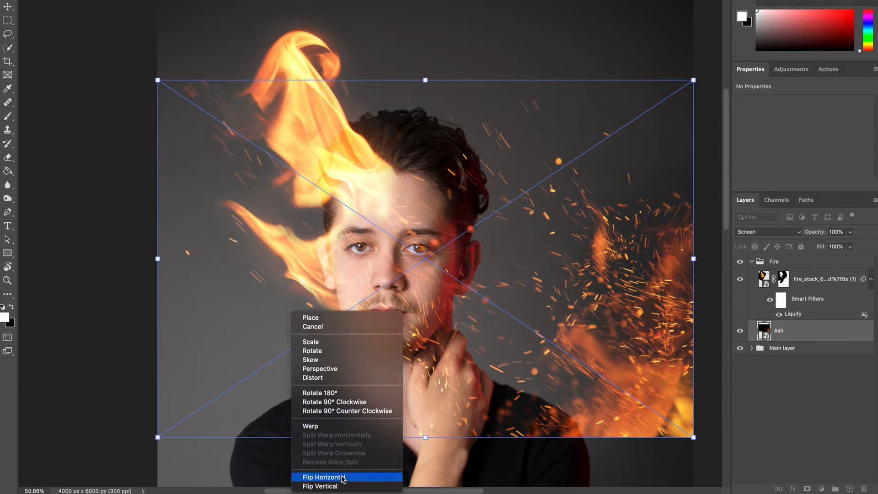
left_click(342, 477)
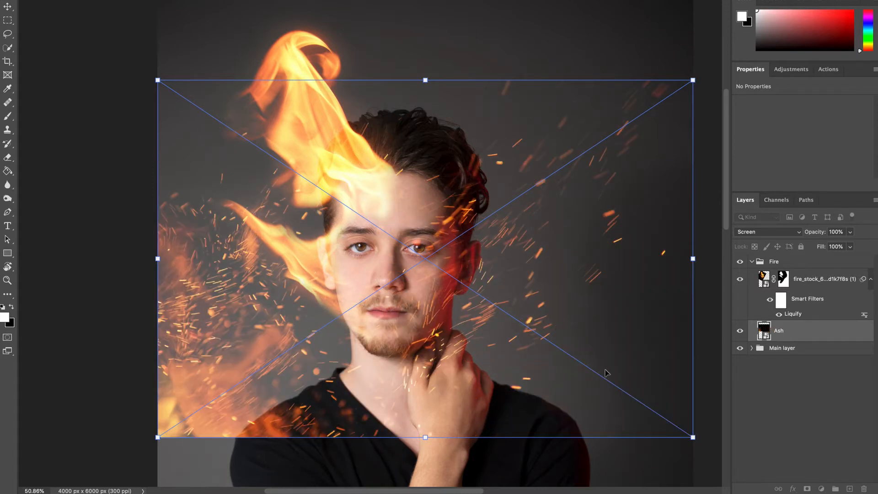
right_click(693, 438)
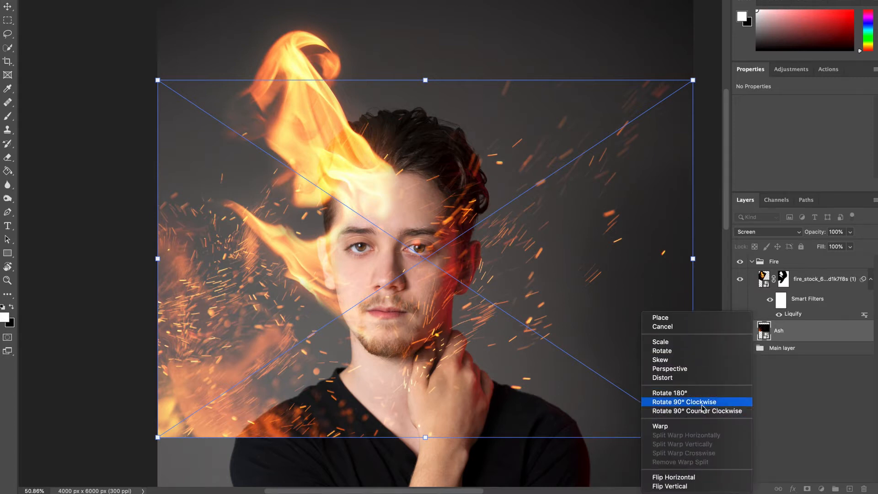
left_click(702, 405)
Scale the Ash layer down and position its sparks around the flames beside the man's head.
left_click_drag(433, 333, 327, 295)
scroll(343, 295, "down", 2)
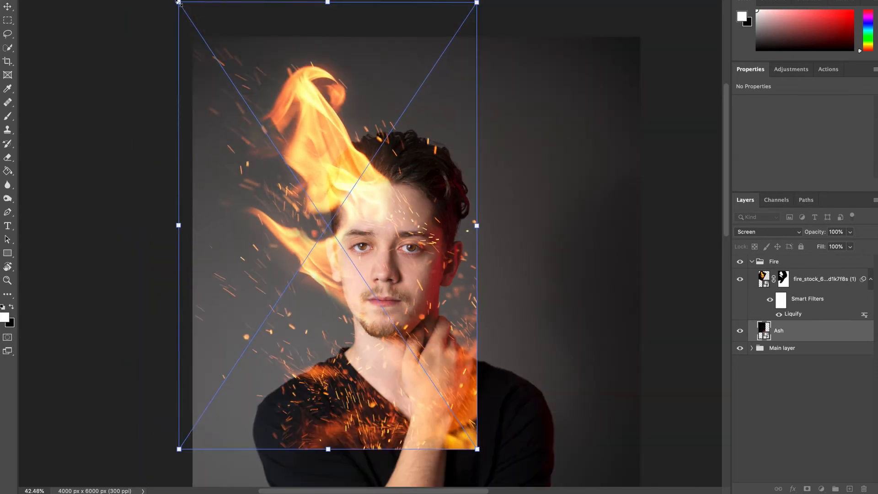
left_click_drag(179, 3, 262, 127)
left_click_drag(376, 284, 331, 207)
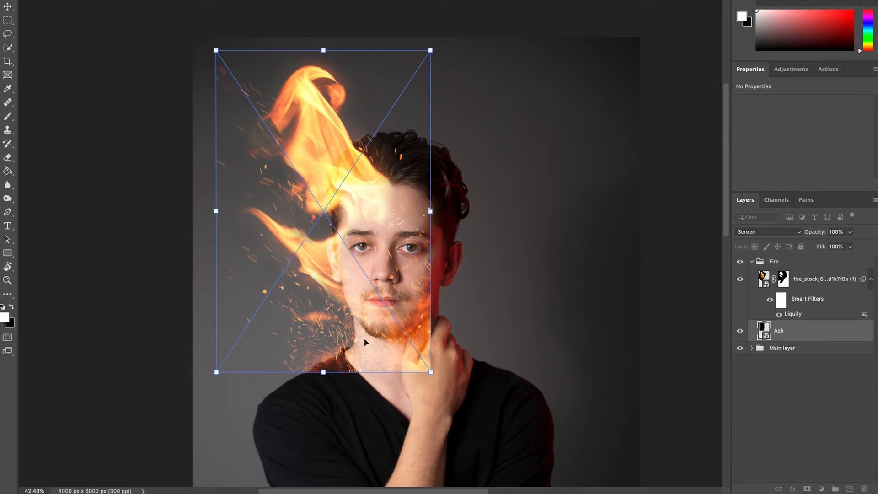
left_click_drag(385, 327, 366, 278)
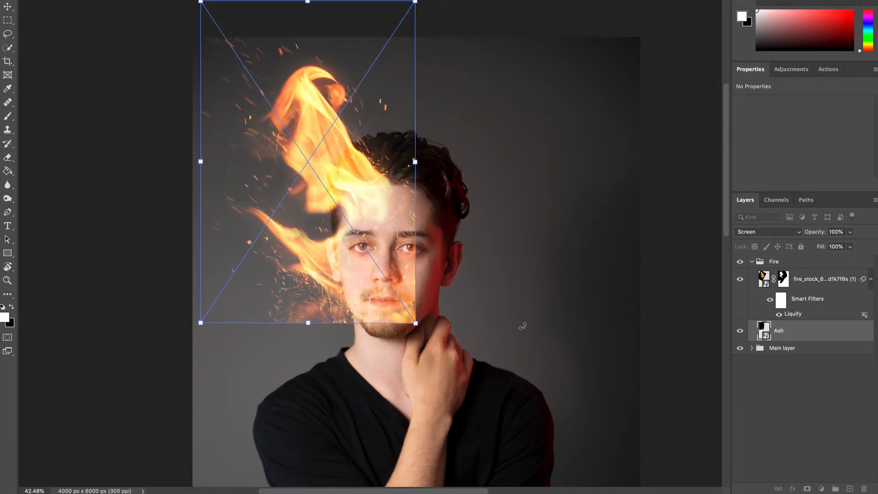
key("Return")
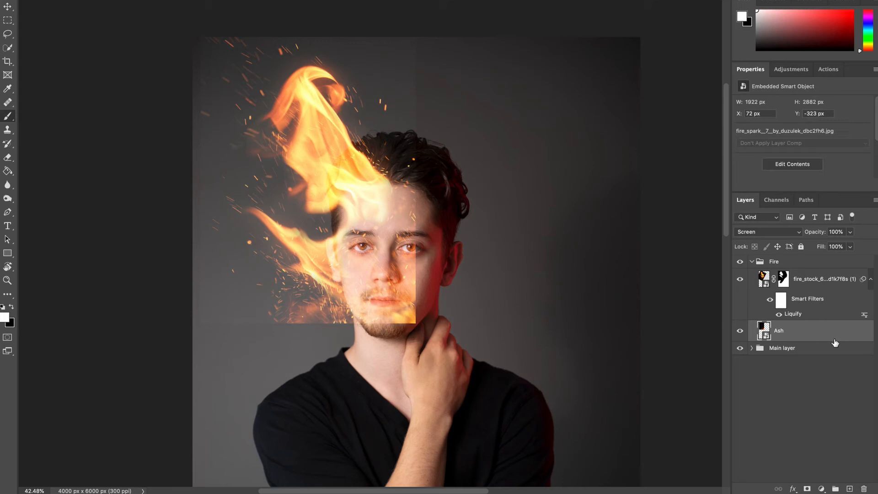
Add a layer mask to the Ash layer and paint black over the face and the spark image's hard edges.
left_click(807, 488)
key("x")
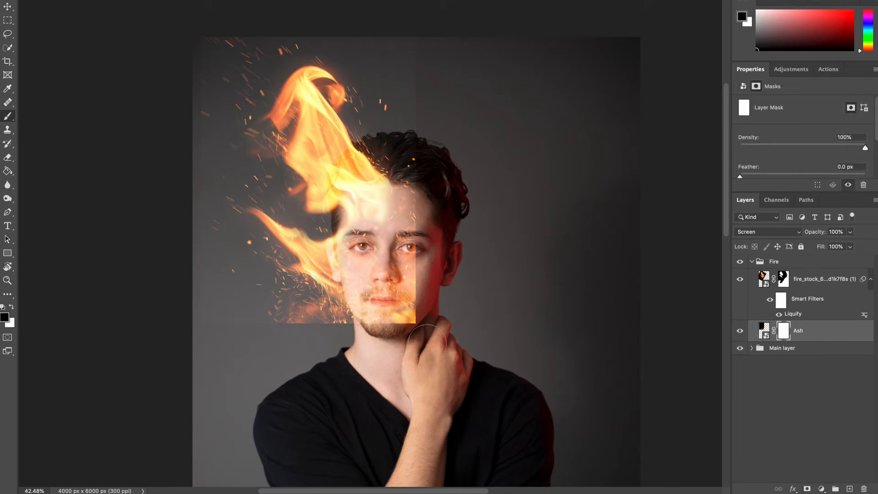
mouse_move(409, 320)
left_mouse_down()
mouse_move(412, 242)
mouse_move(411, 316)
left_mouse_up()
mouse_move(424, 130)
left_mouse_down()
mouse_move(411, 50)
mouse_move(417, 64)
mouse_move(449, 79)
left_mouse_up()
mouse_move(219, 17)
left_mouse_down()
mouse_move(206, 203)
mouse_move(239, 307)
mouse_move(372, 252)
left_mouse_up()
key("x")
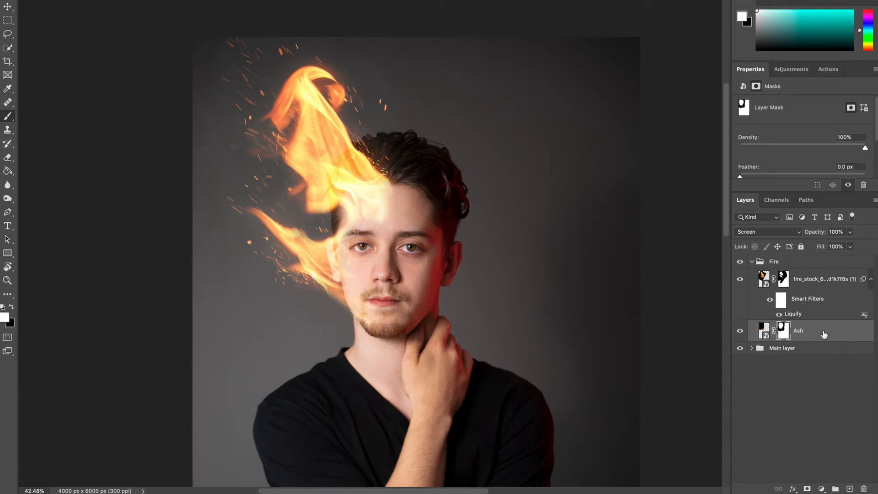
Add a Hue/Saturation adjustment layer above the Ash layer and clip it to Ash.
left_click(821, 489)
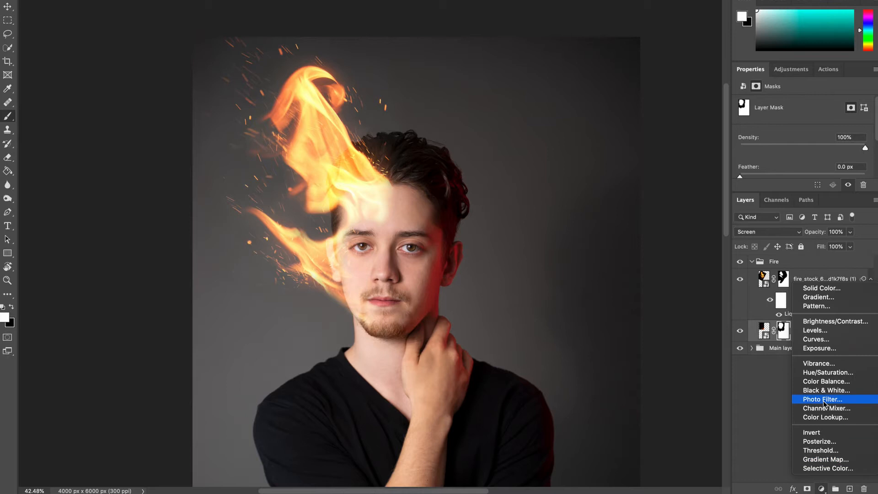
left_click(828, 372)
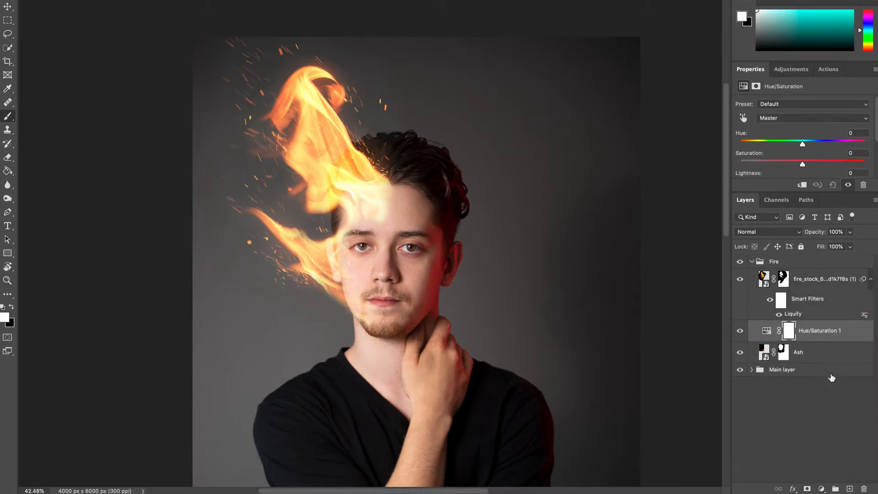
left_click(772, 342, "alt")
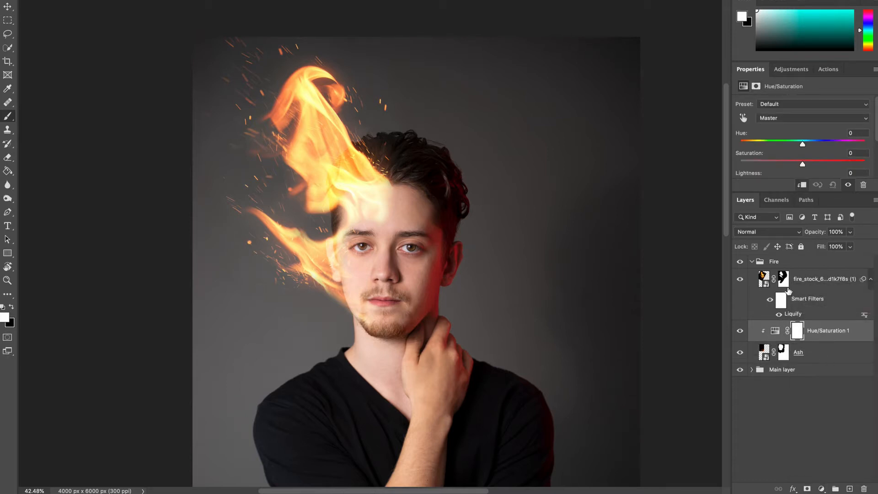
left_click(813, 280)
left_click(821, 488)
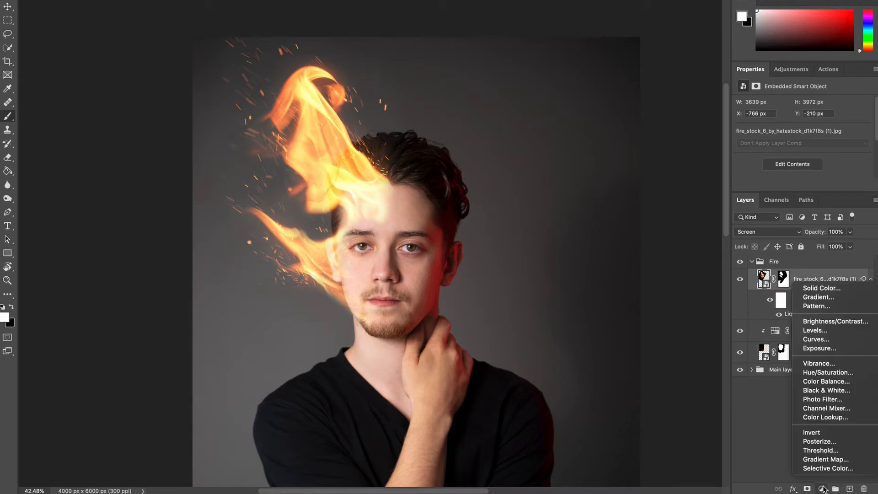
left_click(775, 399)
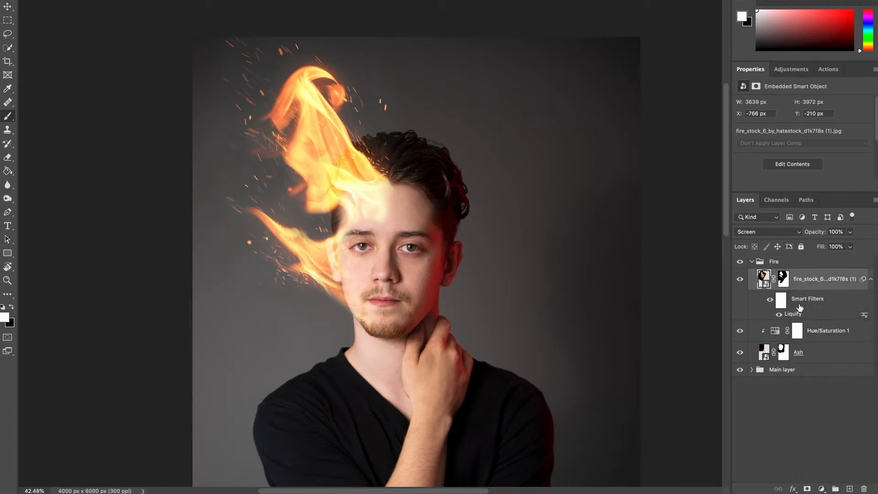
Set the Ash layer's clipped Hue/Saturation adjustment to hue -12 and saturation +3.
left_click(822, 337)
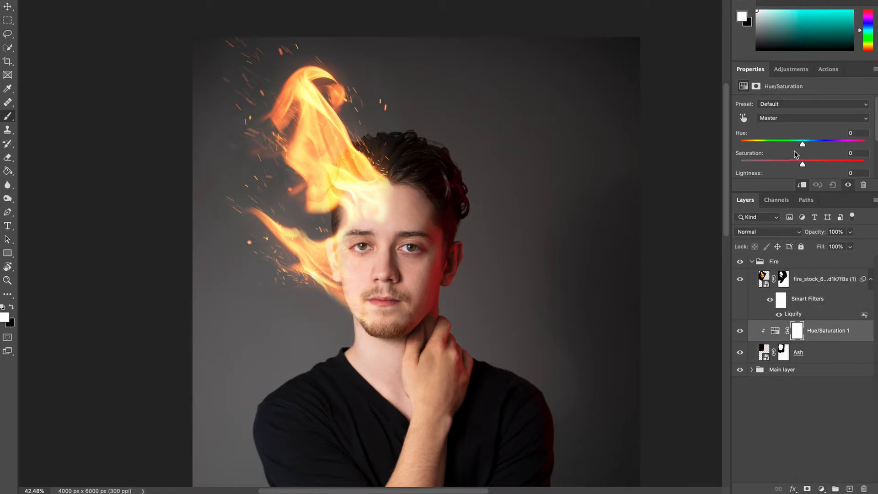
left_click_drag(803, 146, 801, 147)
left_click_drag(794, 144, 796, 145)
left_click_drag(802, 163, 803, 163)
Duplicate the Hue/Saturation adjustment above the fire layer, clip the copy to it, and ease its hue to about -8.
left_click_drag(805, 284, 805, 284)
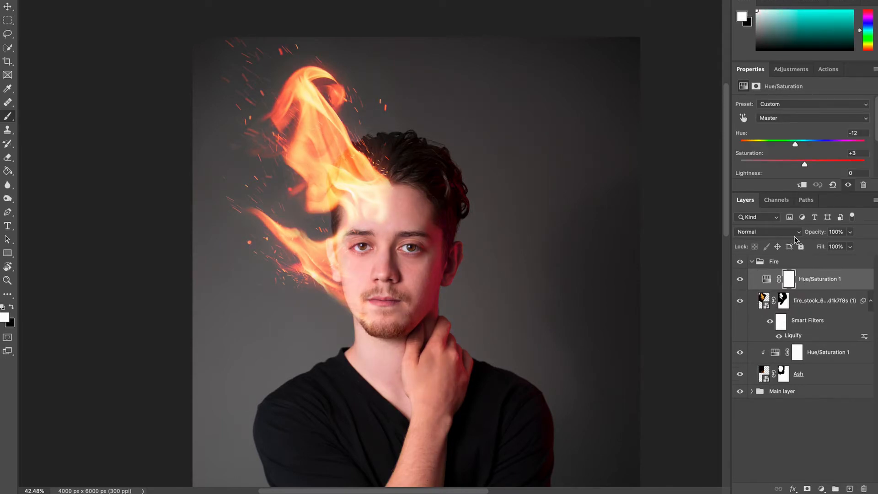
left_click(771, 289, "alt")
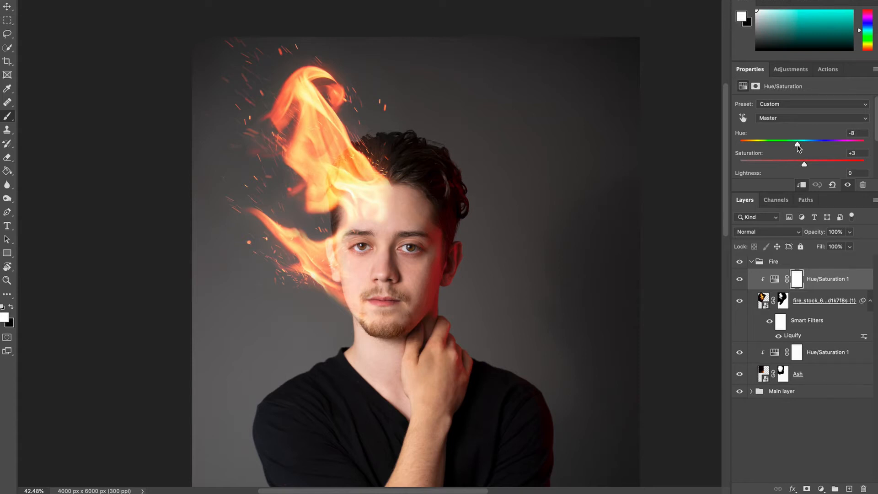
left_click_drag(797, 145, 799, 145)
Create a new layer at the top of the Fire group and choose the Particles2 brush preset.
left_click(849, 488)
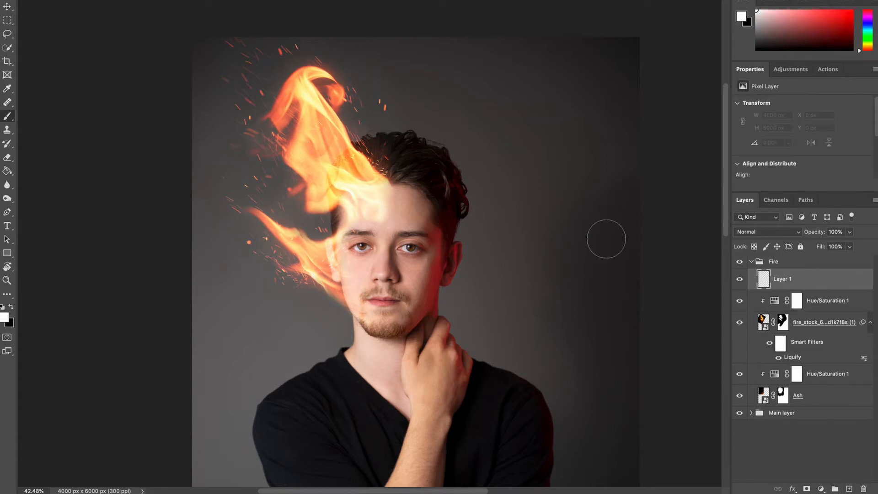
left_click(35, 1)
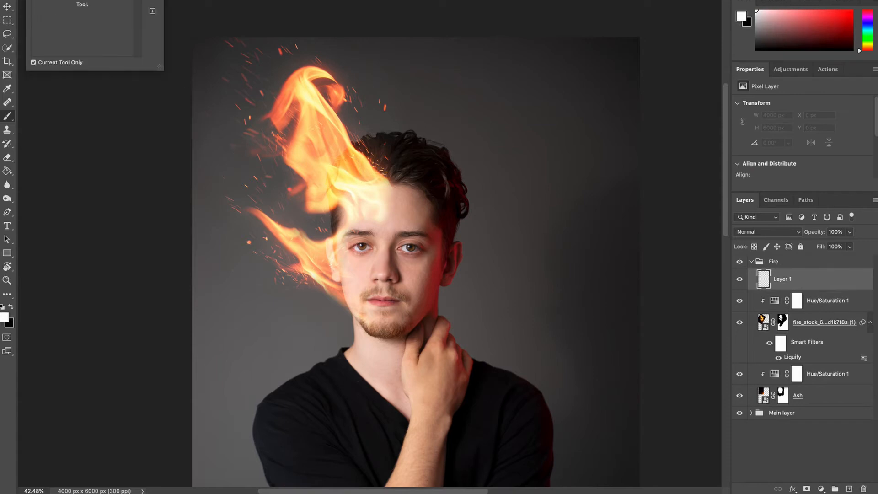
left_click(55, 1)
left_click(55, 1)
left_click(54, 0)
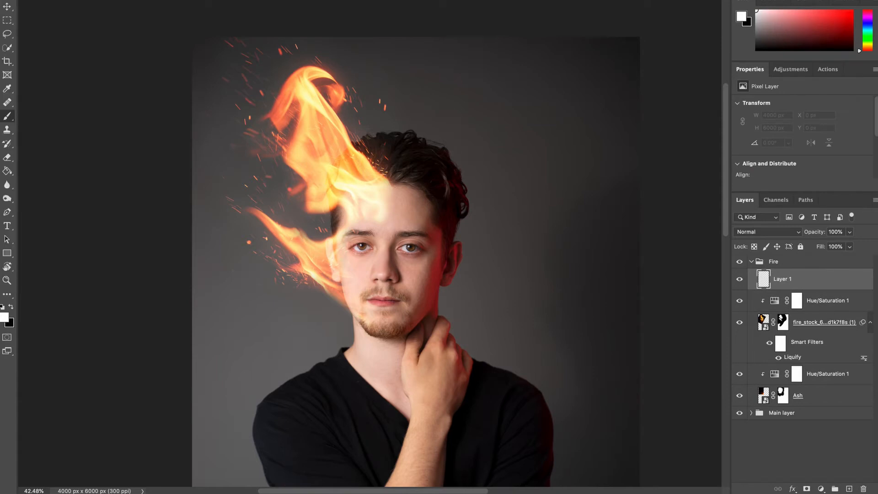
left_click(55, 0)
scroll(86, 143, "down", 10)
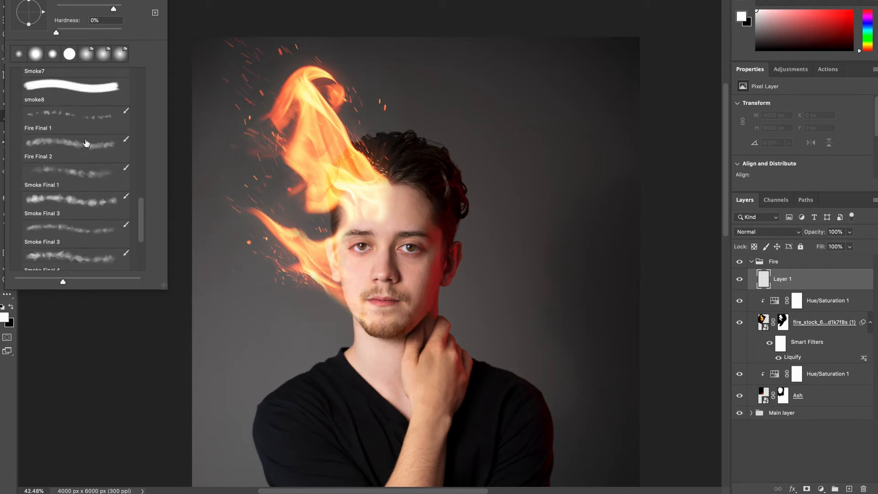
scroll(77, 181, "down", 4)
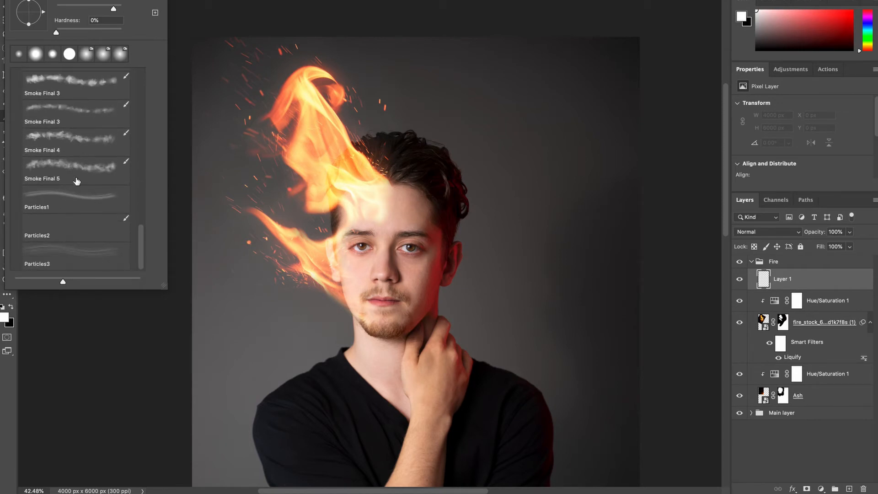
left_click(69, 210)
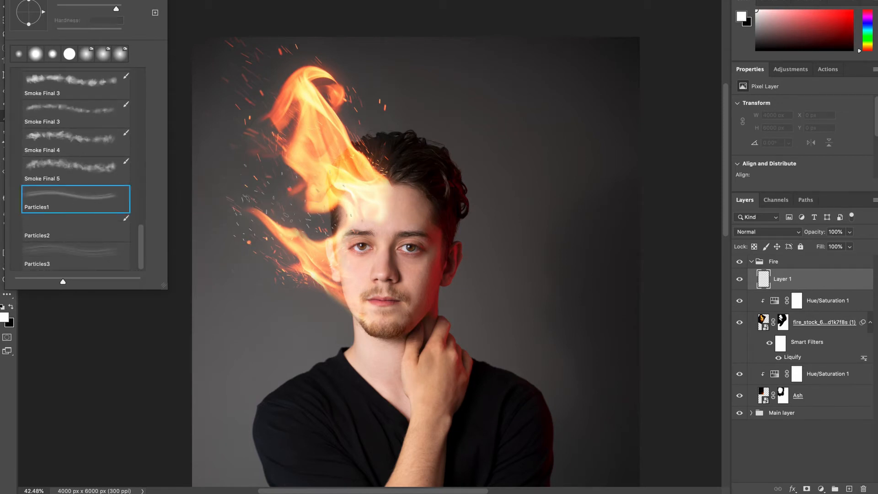
left_click(97, 227)
Stamp bright red particles over and around the flames on the new layer, and lower its opacity to 51%.
left_click(297, 230)
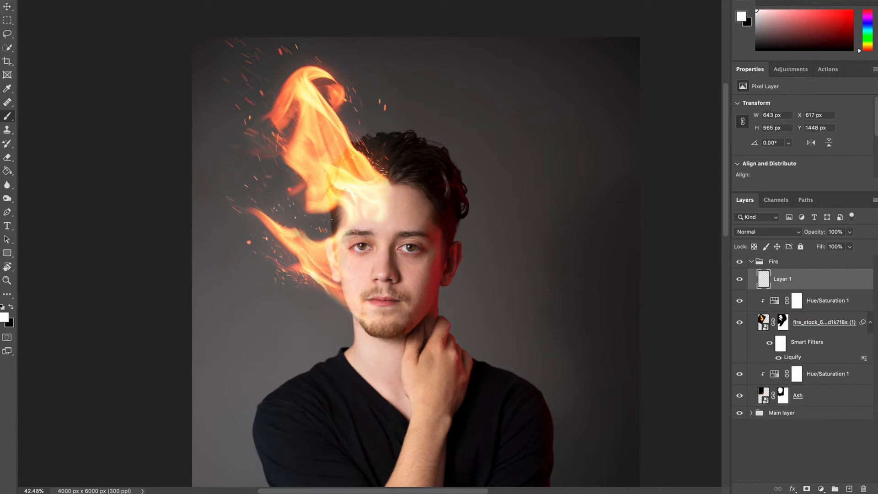
left_click(851, 10)
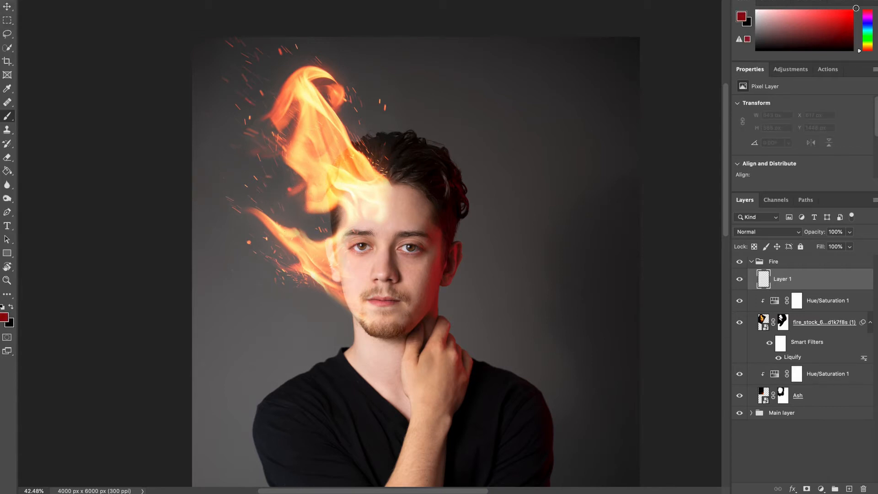
left_click(311, 201)
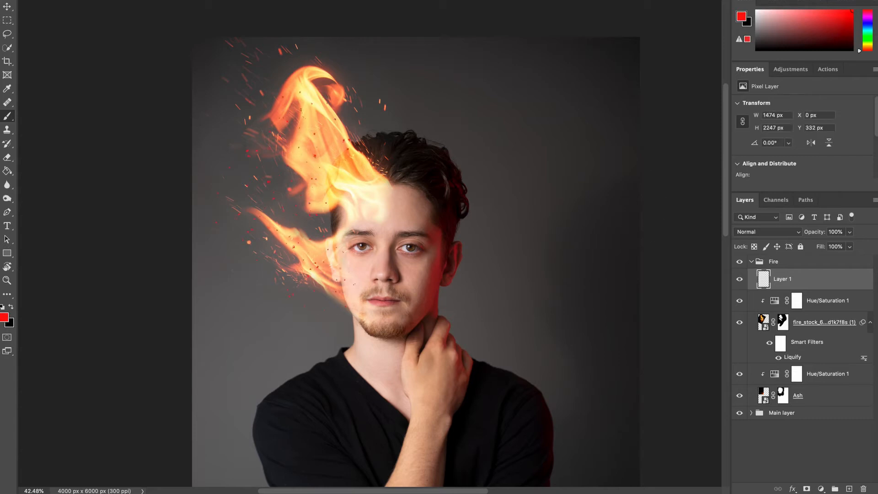
left_click(306, 160)
left_click(849, 232)
left_click_drag(850, 243, 834, 246)
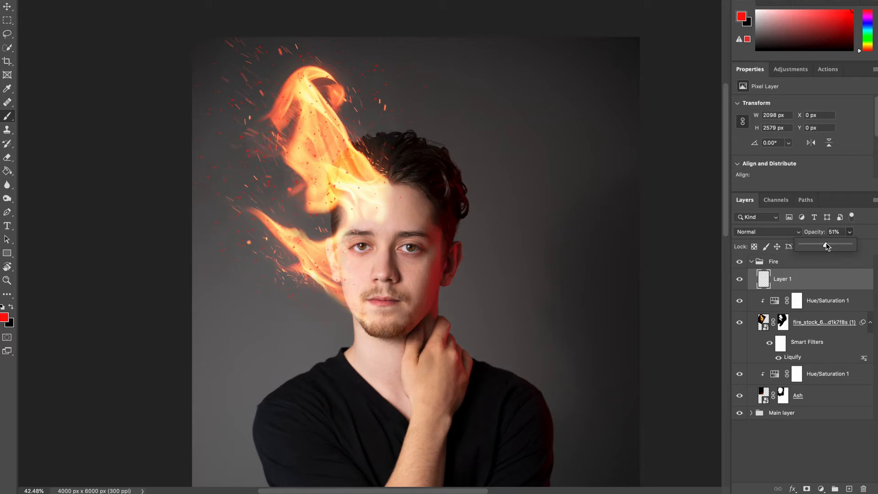
left_click(863, 227)
Add a Hue/Saturation adjustment clipped to the particle layer and shift its hue slightly in the positive direction.
left_click(822, 487)
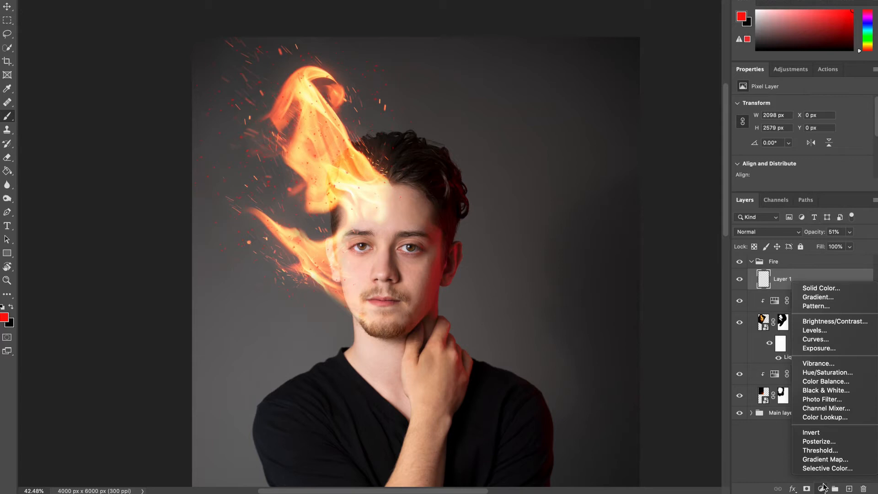
left_click(834, 373)
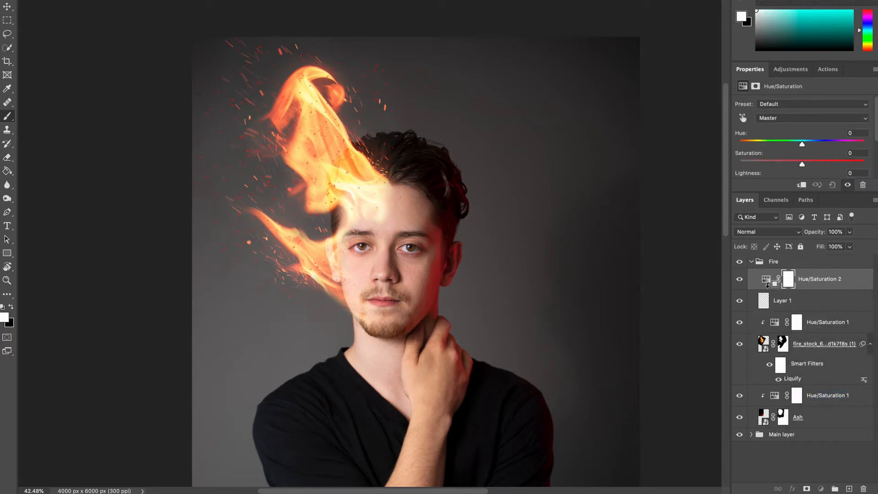
left_click(769, 288, "alt")
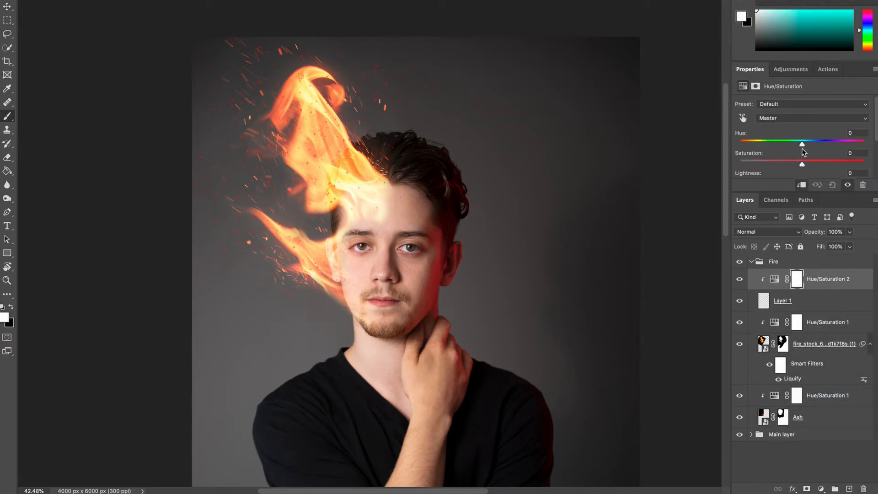
mouse_move(801, 144)
left_mouse_down()
mouse_move(766, 145)
mouse_move(822, 147)
mouse_move(808, 142)
left_mouse_up()
Reduce the opacity of the red particle layer, Layer 1, to 30%.
left_click(766, 304)
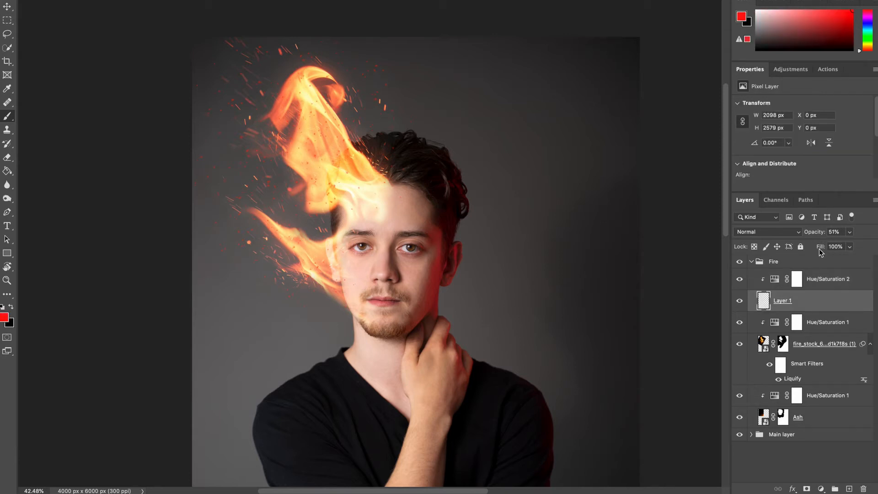
left_click(849, 232)
left_click_drag(847, 244, 841, 247)
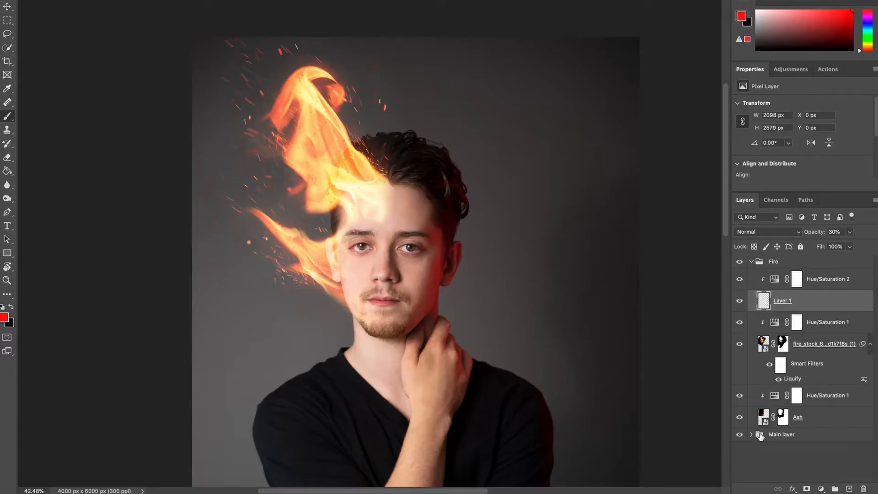
Expand the Main layer group and select its eyes layer.
left_click(751, 434)
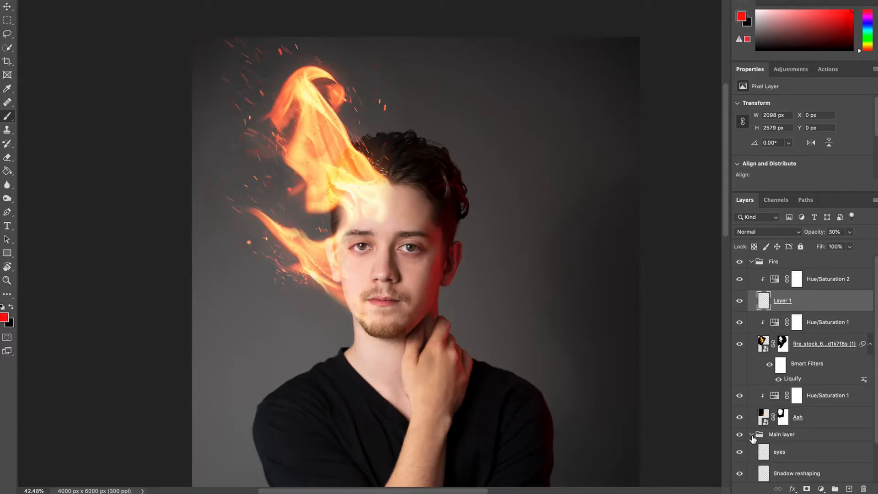
scroll(816, 438, "down", 2)
left_click(827, 405)
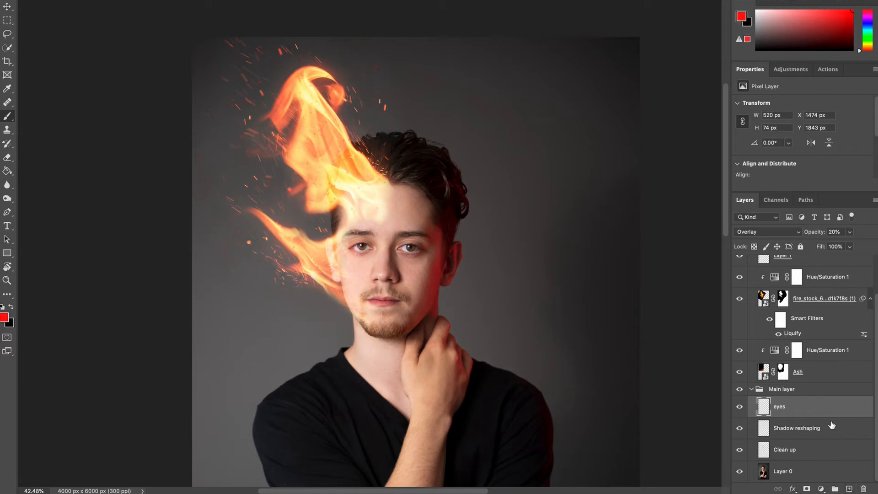
scroll(831, 424, "up", 2)
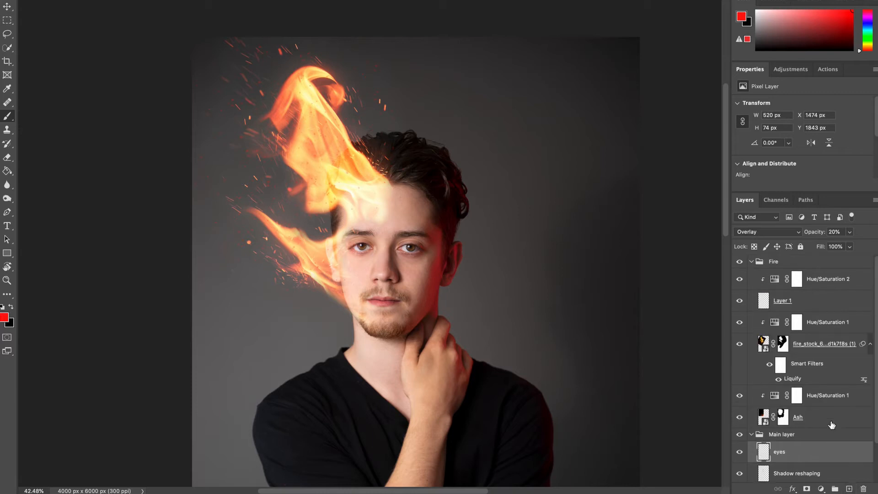
left_click(848, 488)
double_click(786, 451)
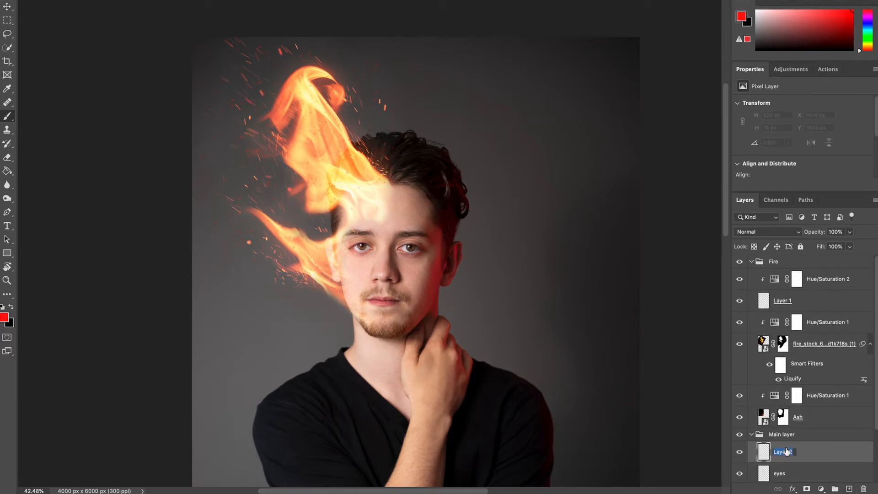
type("Brighte")
left_click(815, 454)
key("Delete")
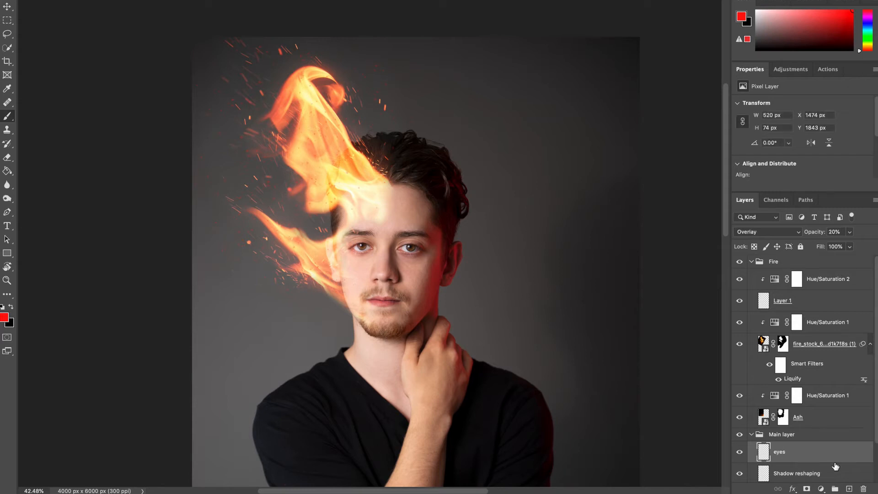
Add a Brightness/Contrast adjustment above the eyes layer with brightness 64, and invert its mask to black.
left_click(820, 488)
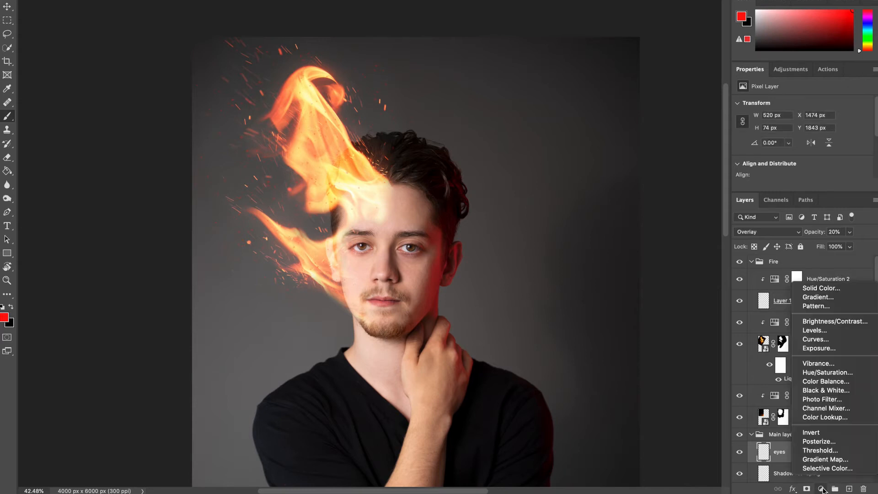
left_click(843, 323)
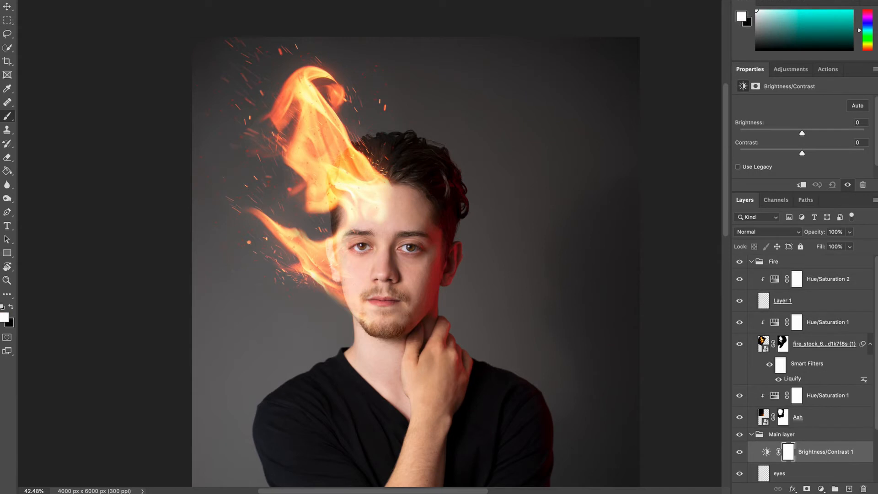
left_click_drag(803, 135, 830, 137)
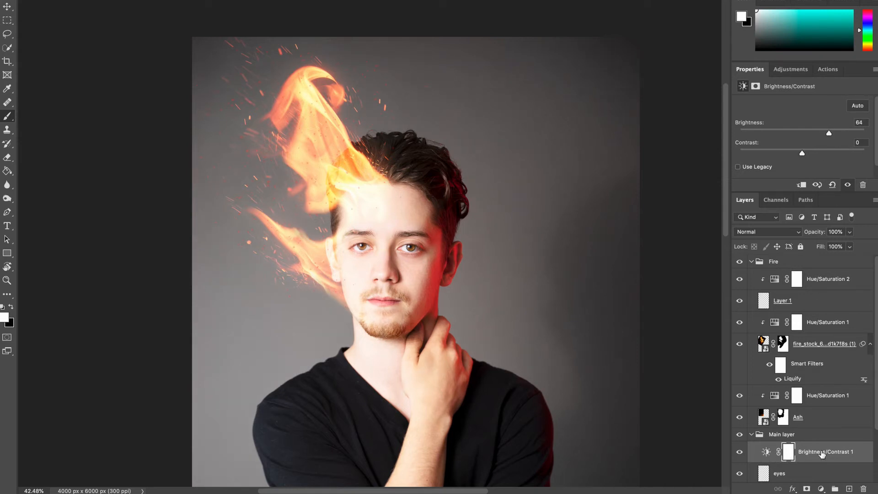
key("ctrl+i")
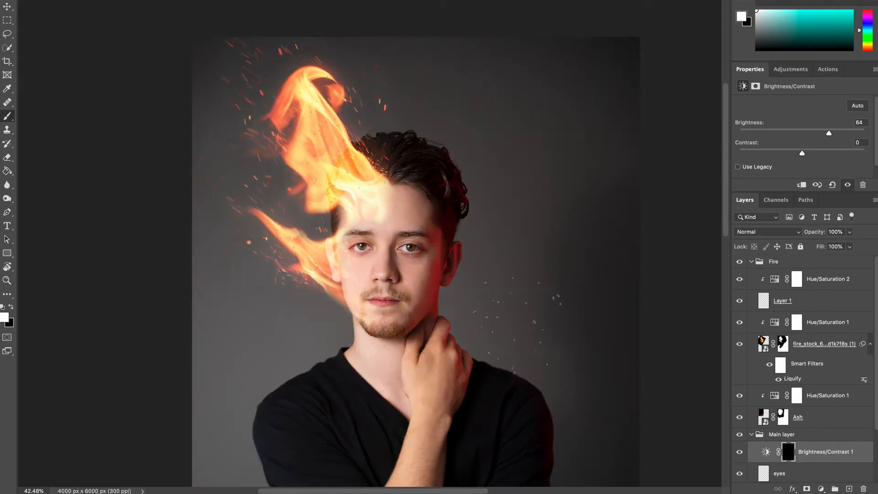
Choose the Soft Round brush at 0% hardness, shrink it, and hide the Fire group to expose the face.
left_click(31, 0)
scroll(64, 120, "up", 10)
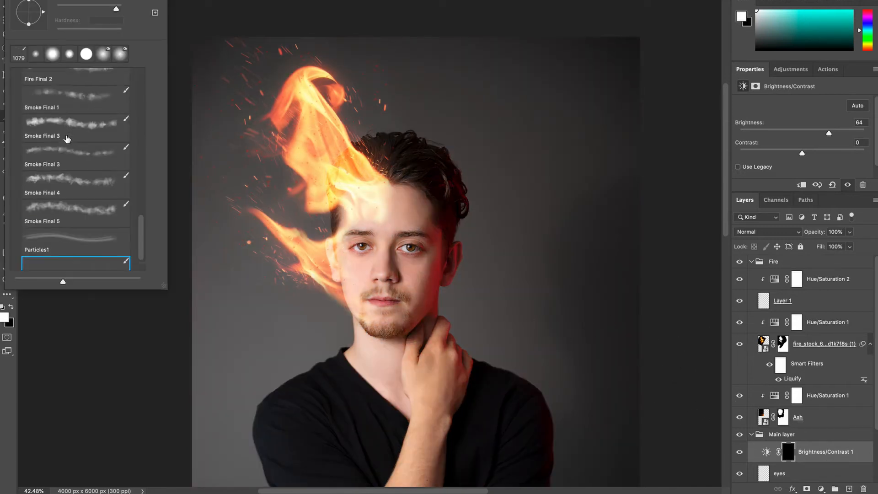
left_click(84, 94)
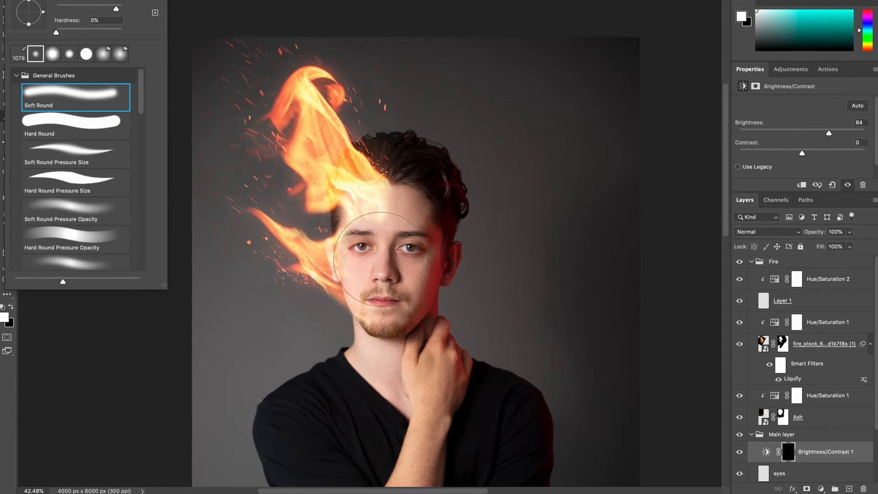
left_click_drag(380, 257, 312, 262)
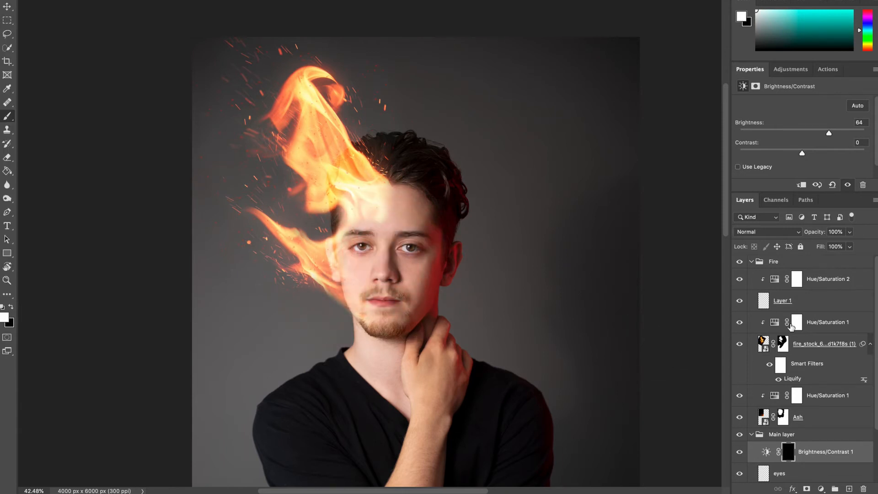
left_click(740, 261)
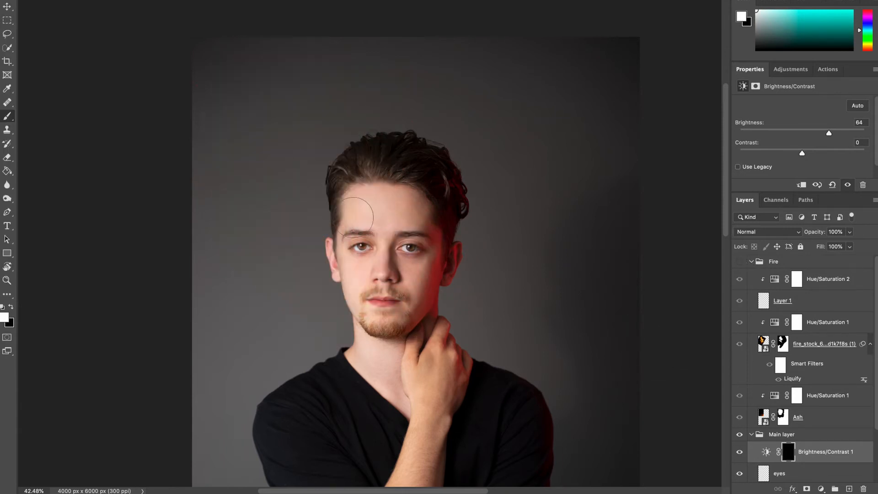
Paint white on the Brightness/Contrast 1 mask over the forehead and the fire-side temple, undoing the first stroke.
scroll(359, 209, "up", 8)
left_click_drag(345, 92, 307, 126)
key("super+z")
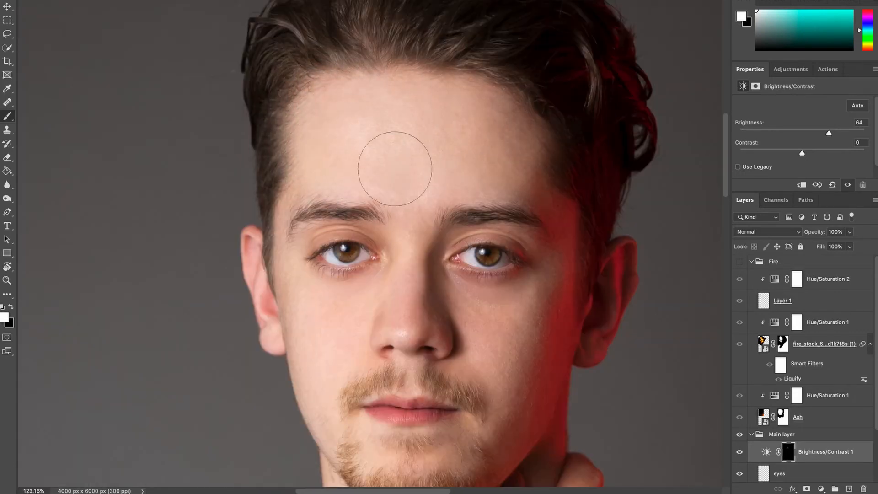
scroll(392, 166, "up", 5)
left_click_drag(295, 158, 293, 288)
scroll(292, 274, "down", 5)
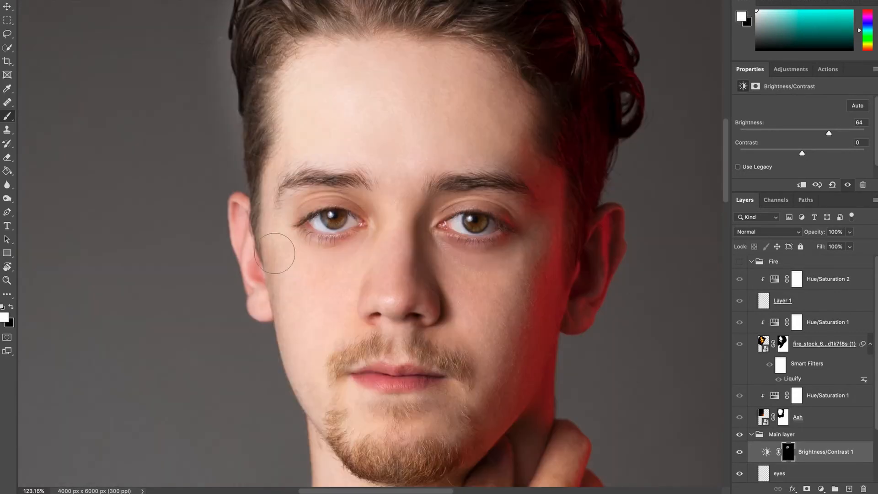
Paint white on the Brightness/Contrast 1 mask over the fire-side cheek and nose to brighten them.
mouse_move(276, 253)
left_mouse_down()
mouse_move(468, 260)
mouse_move(404, 85)
left_mouse_up()
scroll(404, 137, "up", 5)
key("x")
scroll(302, 200, "down", 6)
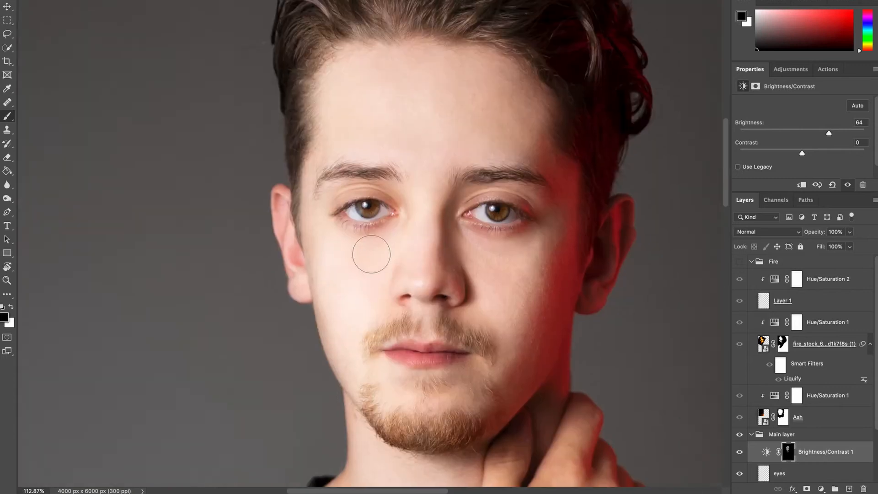
key("x")
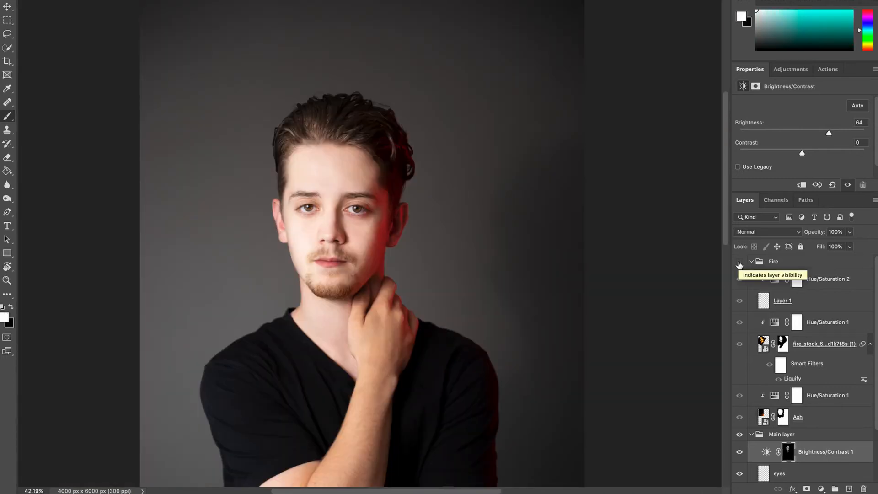
Show the Fire group and toggle Brightness/Contrast 1 off and on to compare the face lighting.
left_click(739, 262)
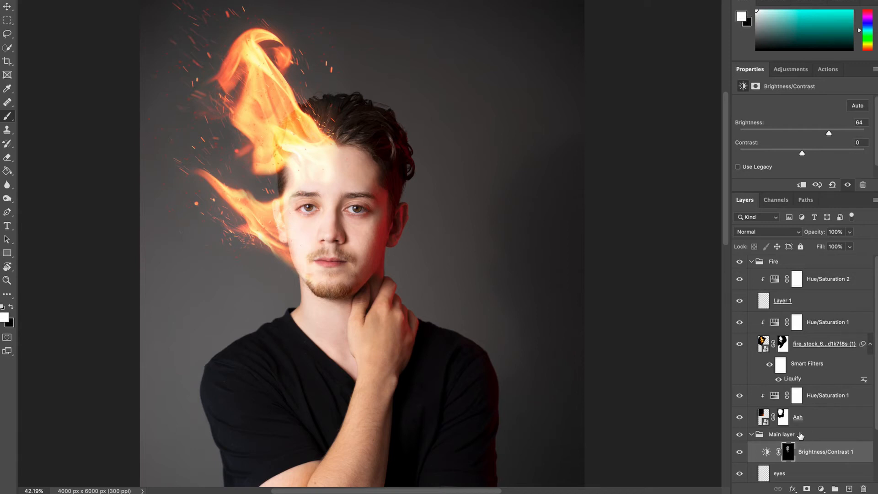
left_click(739, 451)
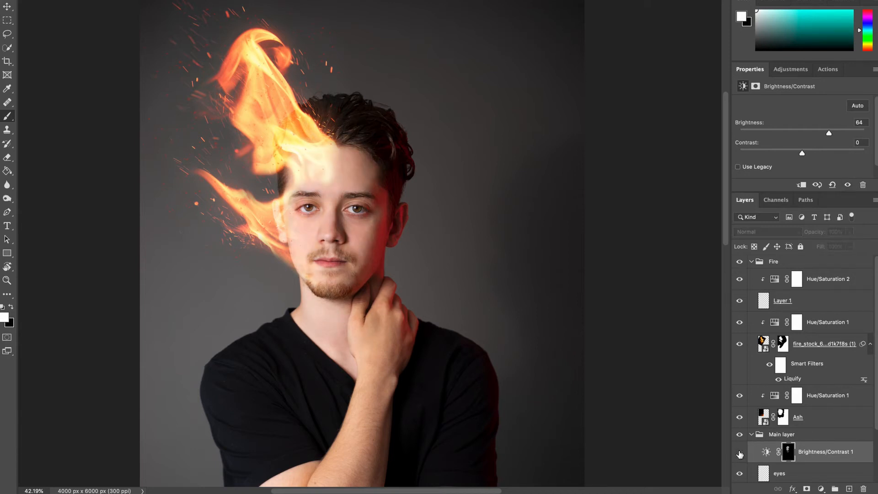
left_click(739, 451)
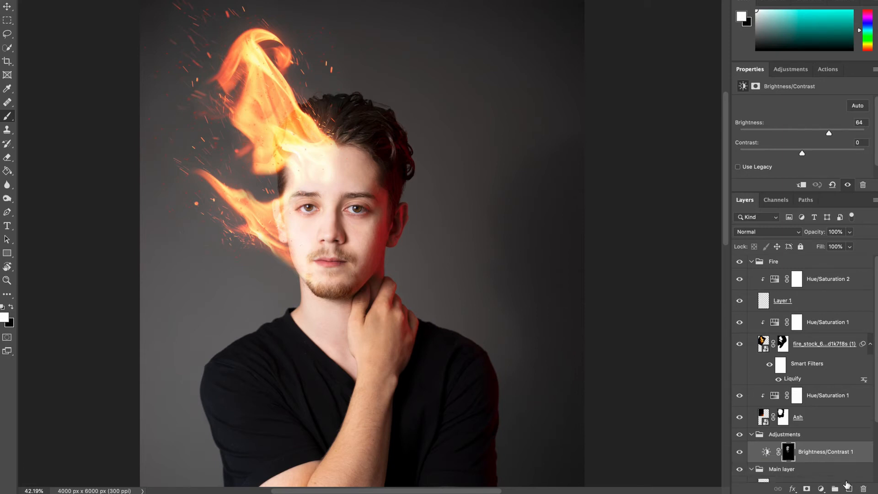
Add a Gradient Map above Brightness/Contrast 1 in the Adjustments group and set its white 0% color stop to dark brown.
left_click(820, 488)
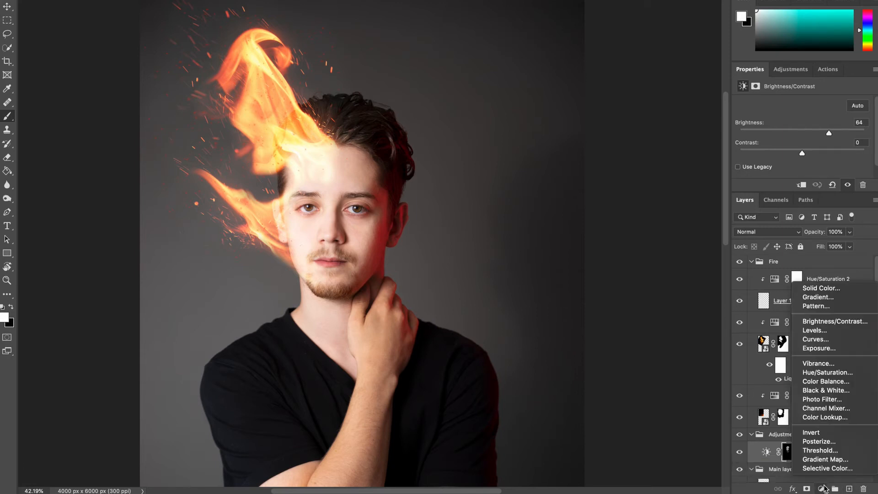
left_click(825, 459)
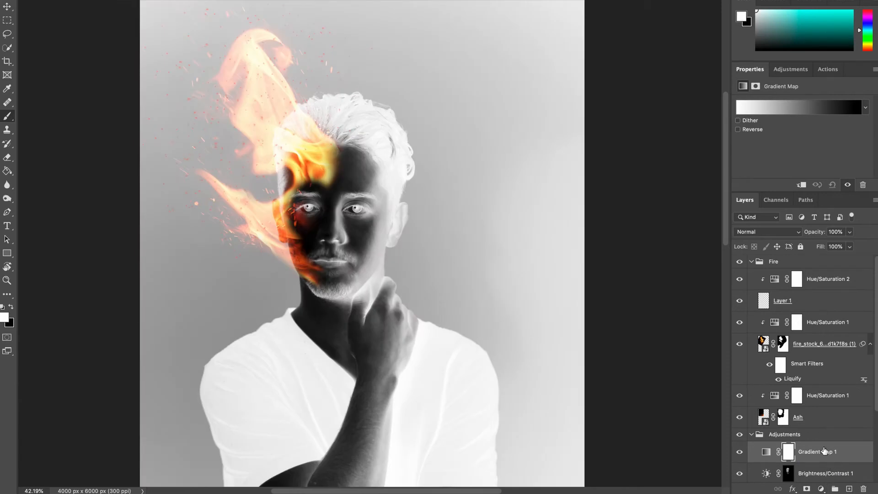
left_click(772, 111)
left_click(577, 247)
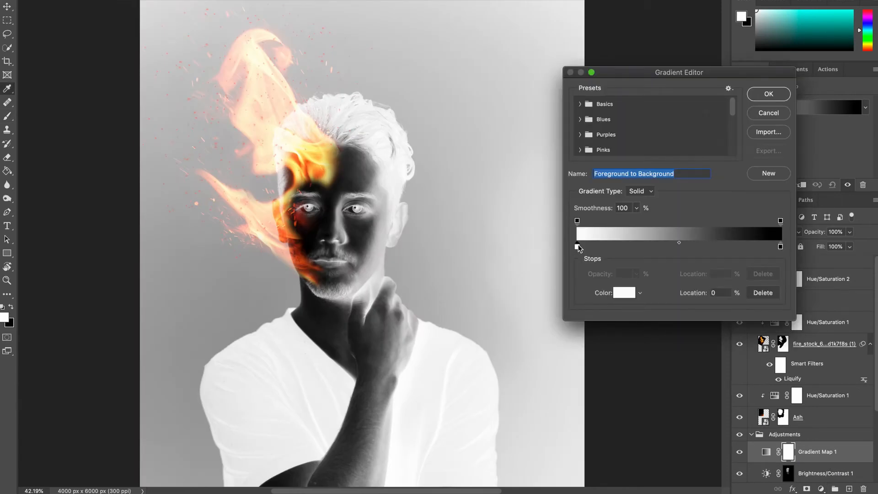
left_click(623, 293)
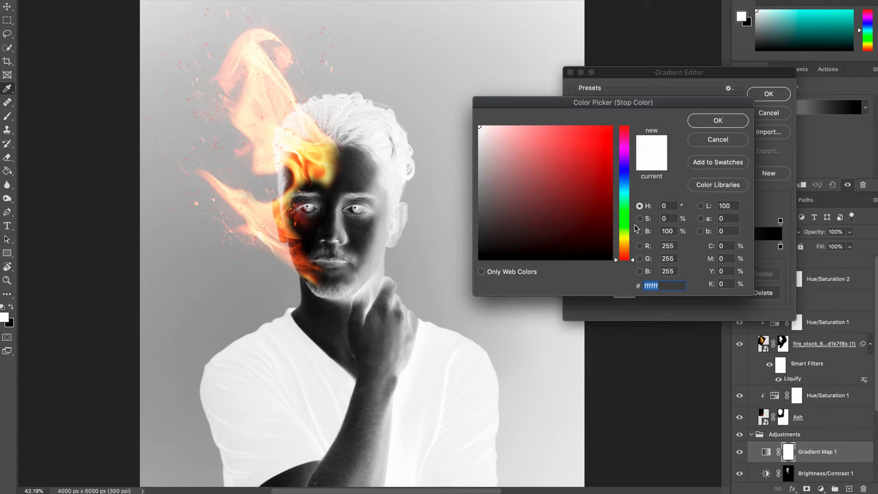
left_click_drag(631, 246, 631, 249)
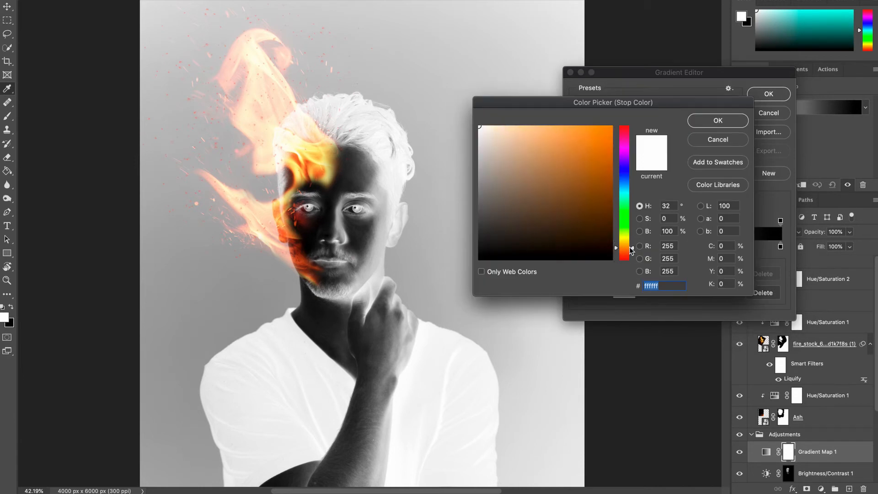
left_click_drag(588, 221, 593, 219)
left_click(709, 122)
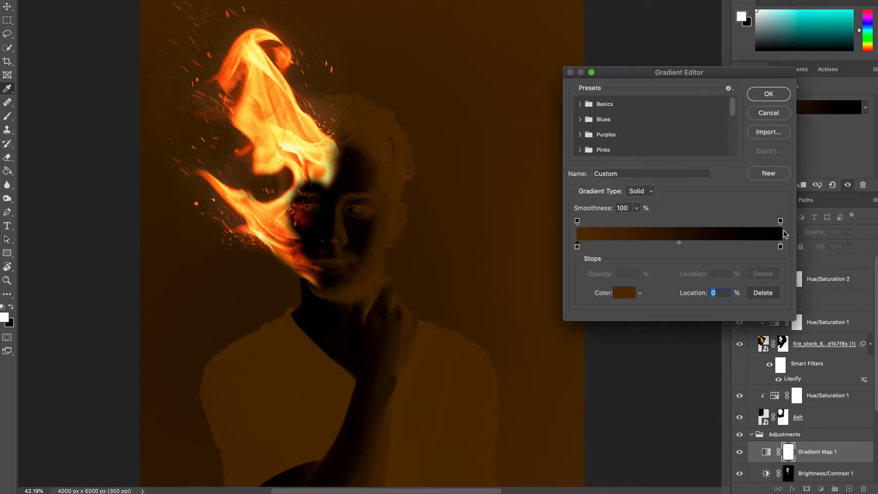
Set the gradient's black color stop at location 100% to bright orange fba428.
left_click(780, 248)
left_click(624, 293)
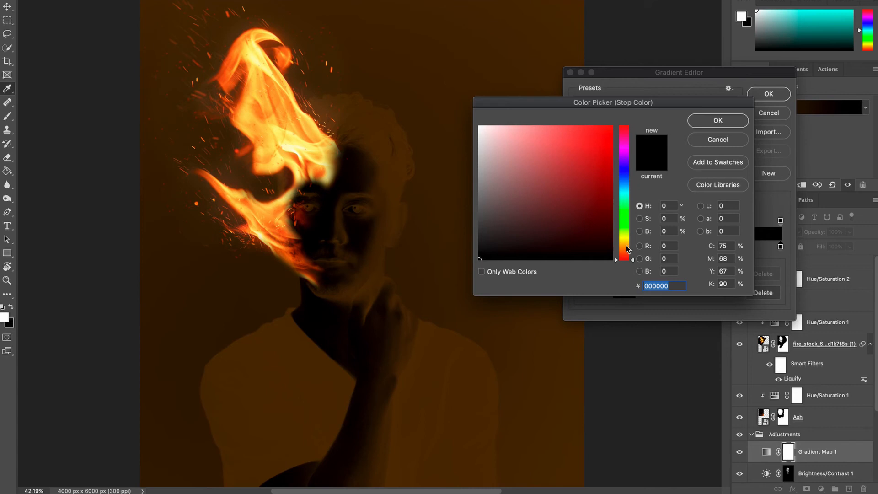
mouse_move(626, 245)
left_mouse_down()
mouse_move(590, 177)
mouse_move(604, 128)
left_mouse_up()
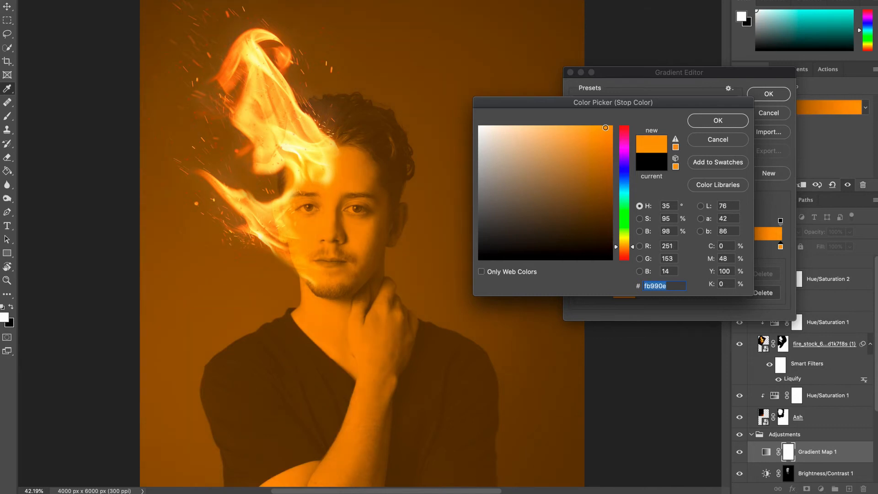
left_click(627, 247)
left_click_drag(627, 247, 629, 248)
left_click(591, 126)
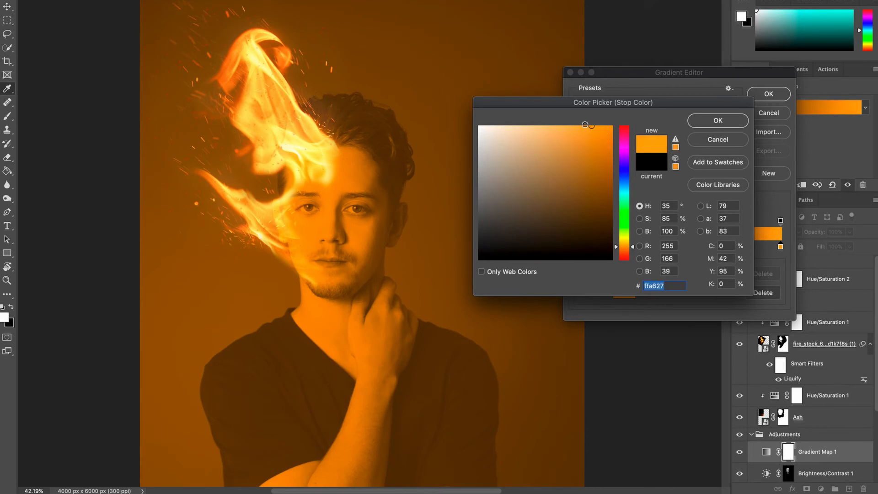
left_click(582, 126)
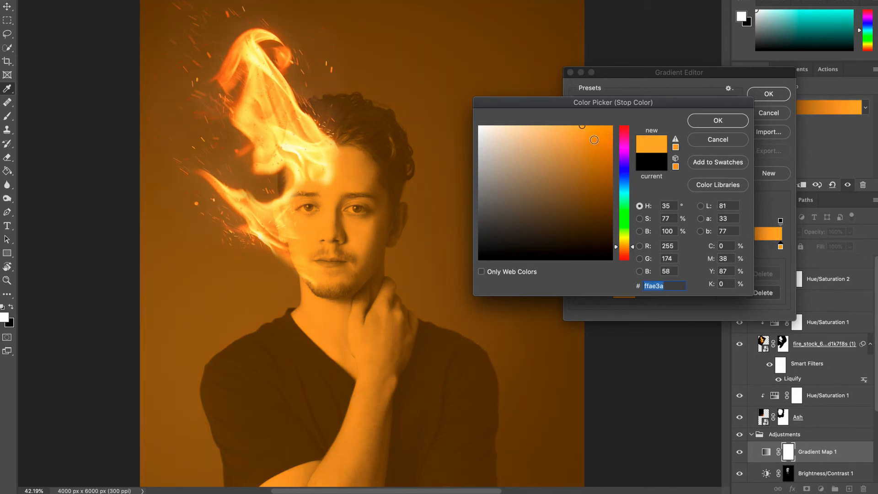
left_click(591, 127)
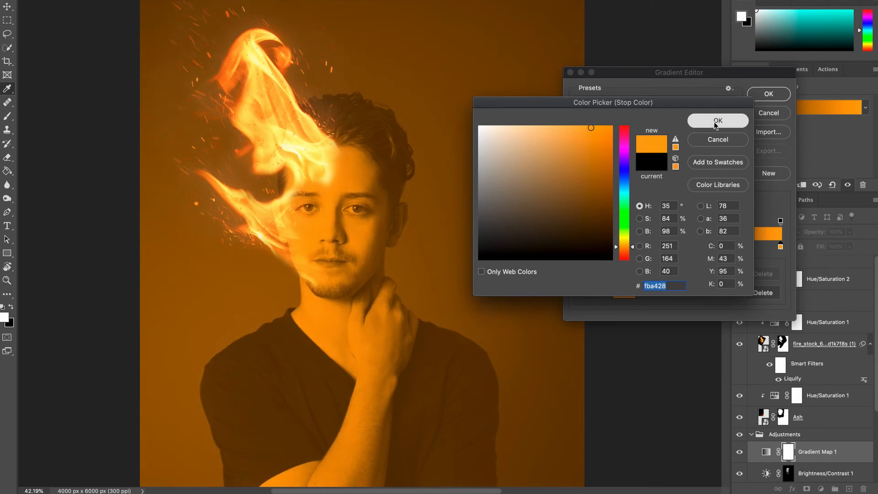
left_click(716, 123)
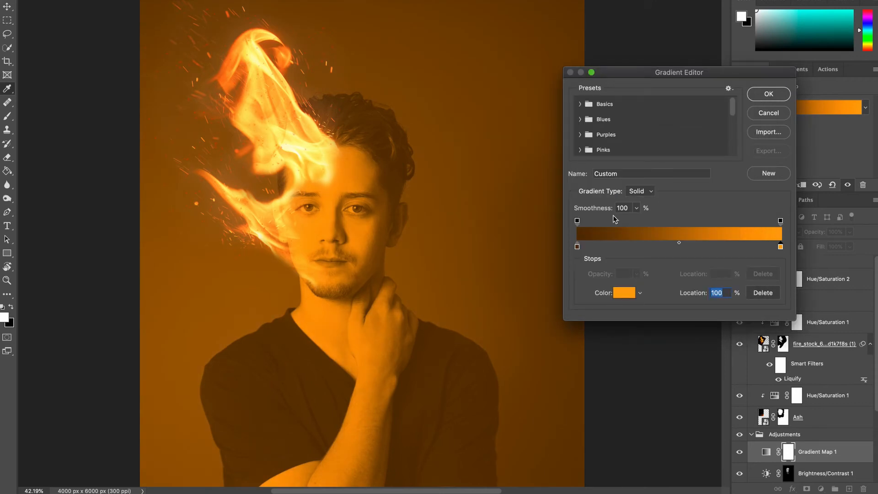
Darken the gradient's brown color stop at location 0% to 311f07.
left_click(577, 247)
left_click(621, 294)
left_click_drag(591, 224, 594, 233)
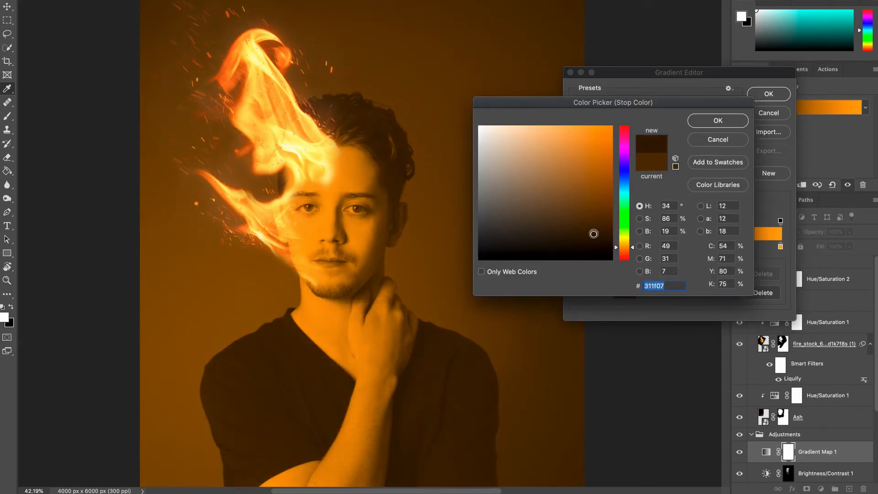
left_click(711, 119)
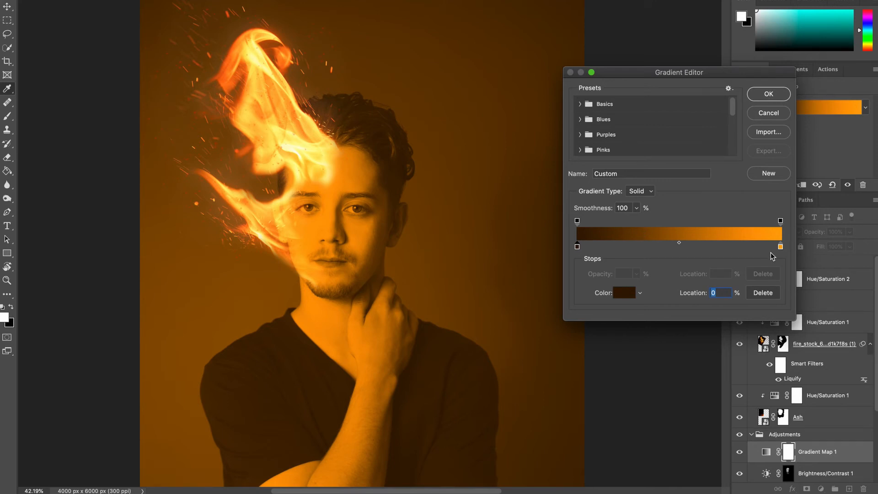
Fine-tune the hue and brightness of the gradient's orange stop at location 100% and apply the gradient.
left_click(780, 247)
left_click(625, 293)
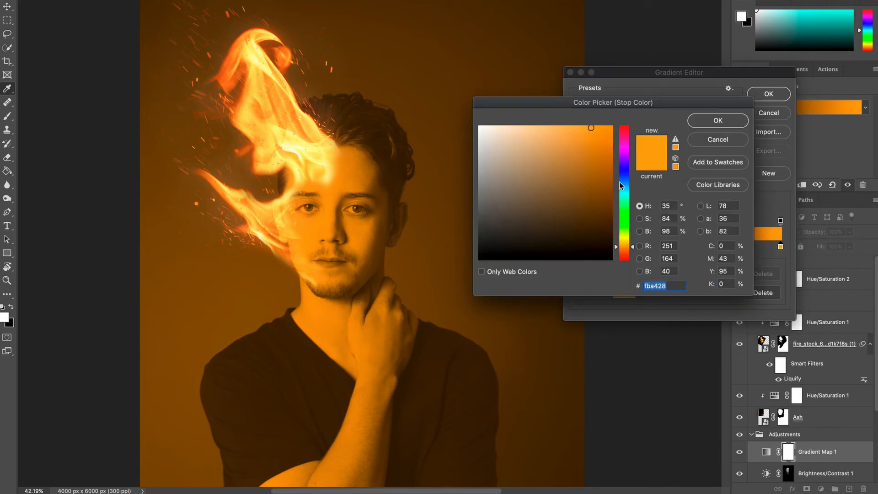
left_click_drag(627, 248, 626, 248)
left_click(627, 249)
left_click(626, 249)
left_click_drag(594, 130, 589, 126)
left_click(717, 126)
left_click(761, 95)
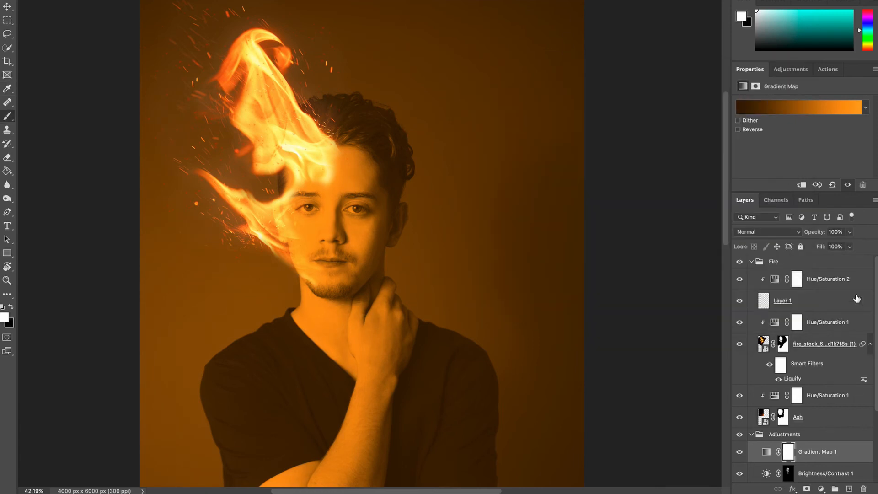
Reduce the opacity of the Gradient Map 1 layer to 41%.
left_click(848, 232)
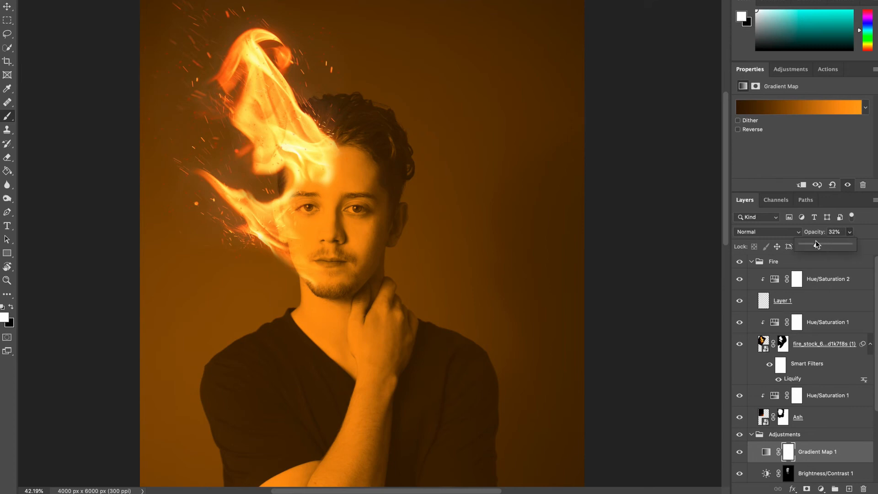
left_click_drag(816, 245, 807, 247)
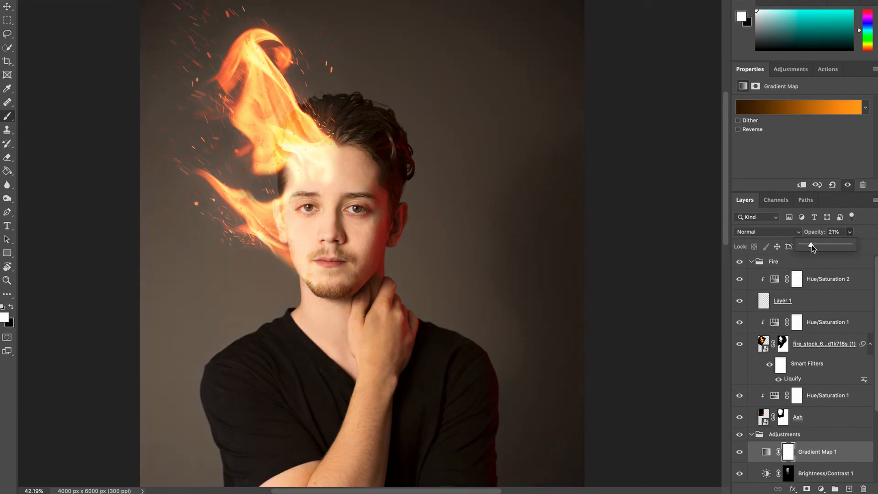
left_click_drag(811, 245, 818, 246)
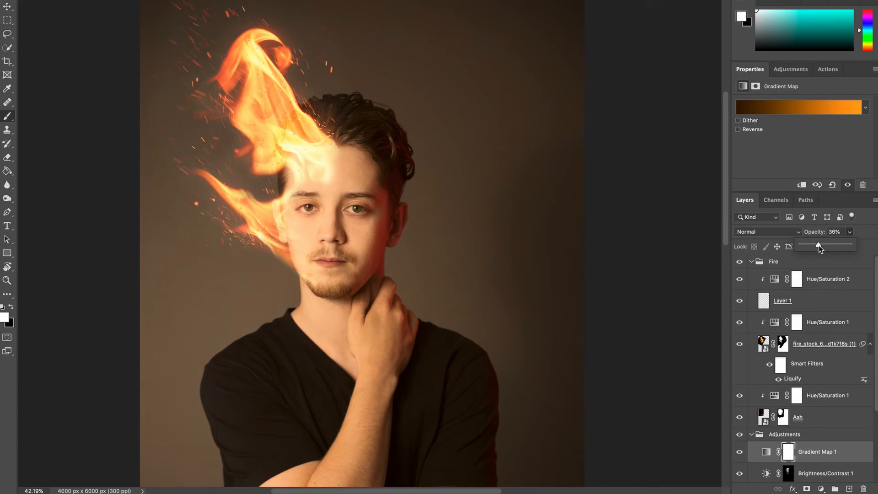
left_click_drag(818, 245, 820, 247)
left_click_drag(820, 246, 820, 246)
left_click(864, 233)
Invert the Gradient Map 1 mask to black and paint white over the face and neck to add a warm glow.
left_click(788, 453)
key("ctrl+i")
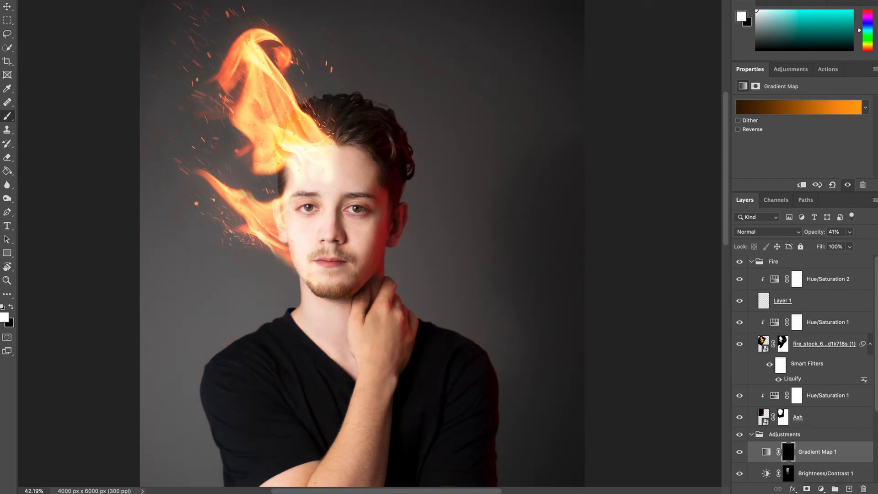
scroll(356, 184, "up", 5)
mouse_move(277, 133)
left_mouse_down()
mouse_move(313, 134)
mouse_move(257, 116)
mouse_move(251, 165)
mouse_move(258, 89)
mouse_move(278, 84)
mouse_move(283, 95)
mouse_move(297, 88)
mouse_move(309, 98)
mouse_move(321, 88)
mouse_move(287, 57)
mouse_move(313, 46)
mouse_move(250, 213)
mouse_move(274, 173)
left_mouse_up()
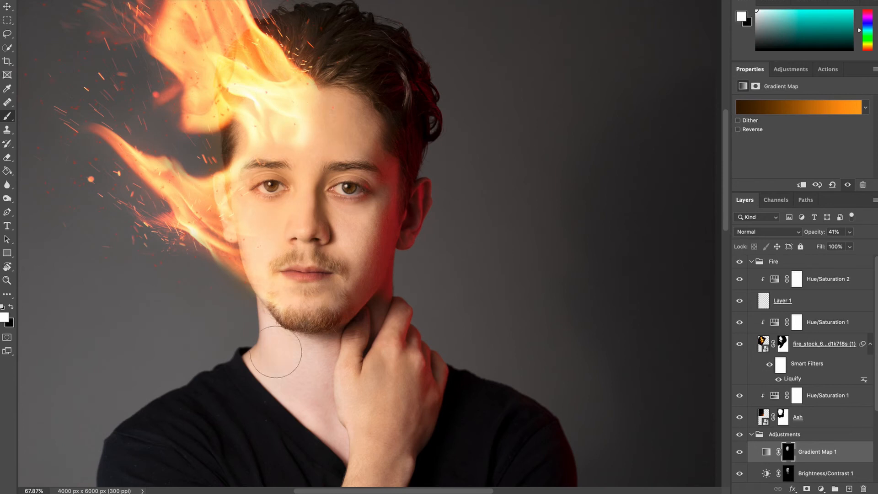
left_click_drag(276, 354, 287, 371)
Lower the Gradient Map 1 layer's opacity to 30% and check its gradient in the Gradient Editor.
scroll(823, 413, "down", 3)
left_click(823, 413)
scroll(384, 228, "down", 3)
key("x")
scroll(284, 247, "up", 4)
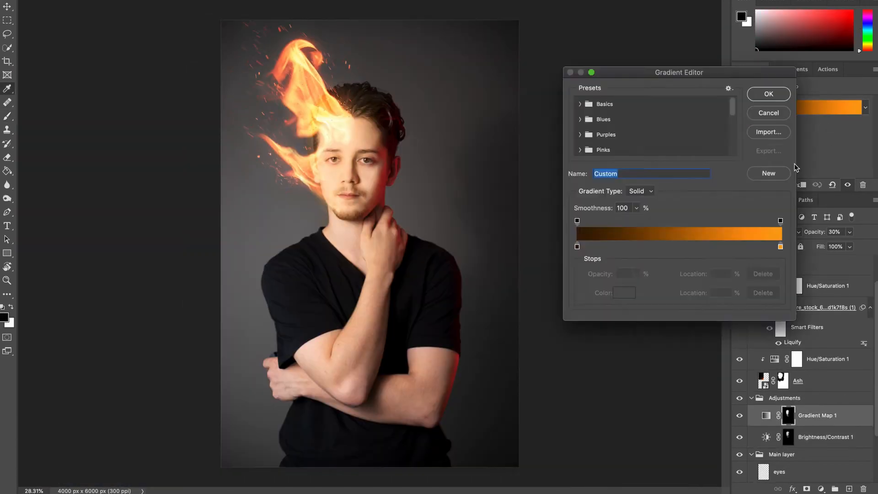
key("Return")
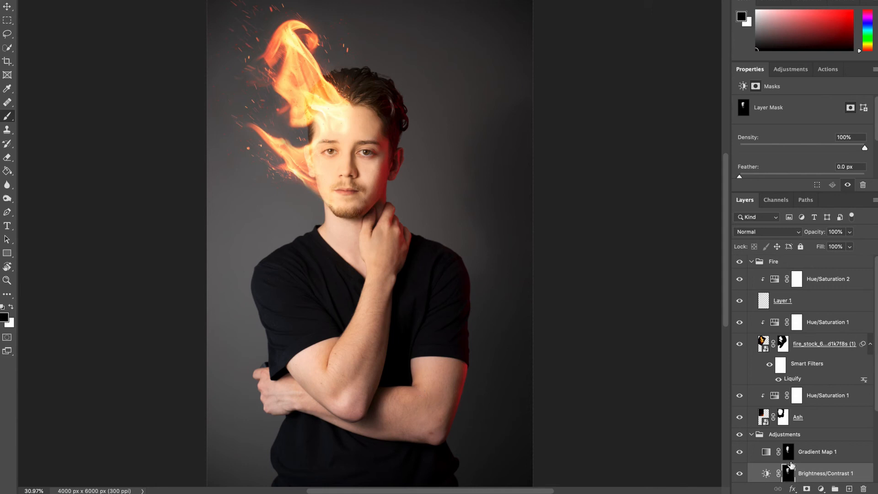
Hide the Fire group and select the whole grey background around the man with the Quick Selection tool.
left_click(739, 261)
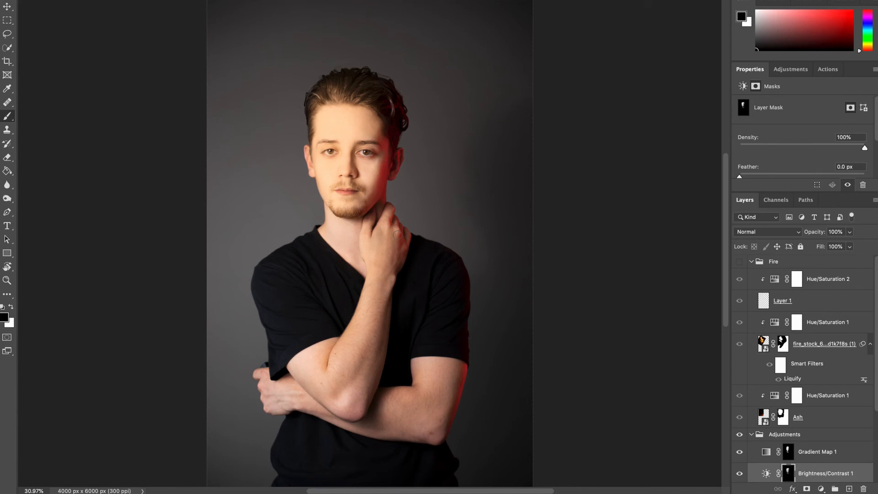
left_click(7, 47)
left_click_drag(298, 189, 316, 190)
mouse_move(223, 303)
left_mouse_down()
mouse_move(226, 401)
mouse_move(231, 218)
mouse_move(253, 79)
mouse_move(295, 38)
mouse_move(404, 22)
mouse_move(467, 67)
mouse_move(508, 263)
mouse_move(516, 435)
left_mouse_up()
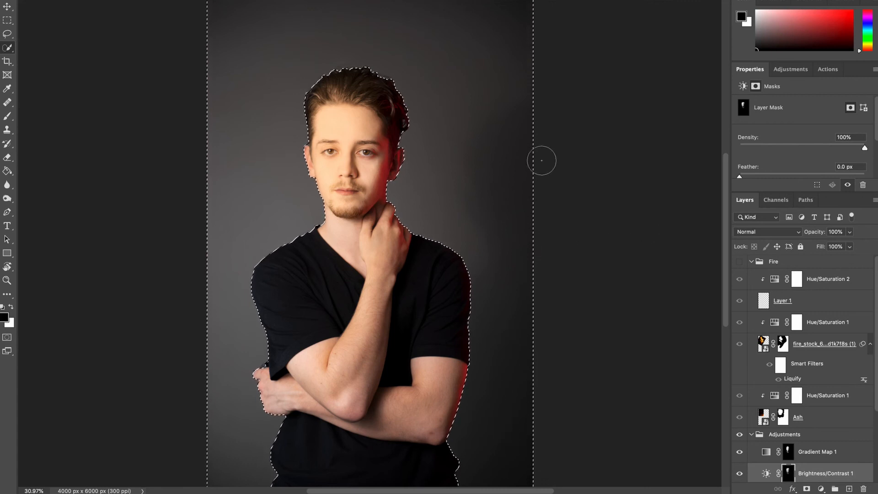
Desaturate the selected background with a Hue/Saturation adjustment layer at saturation -100, placed above Gradient Map 1 in the Adjustments group.
left_click(820, 488)
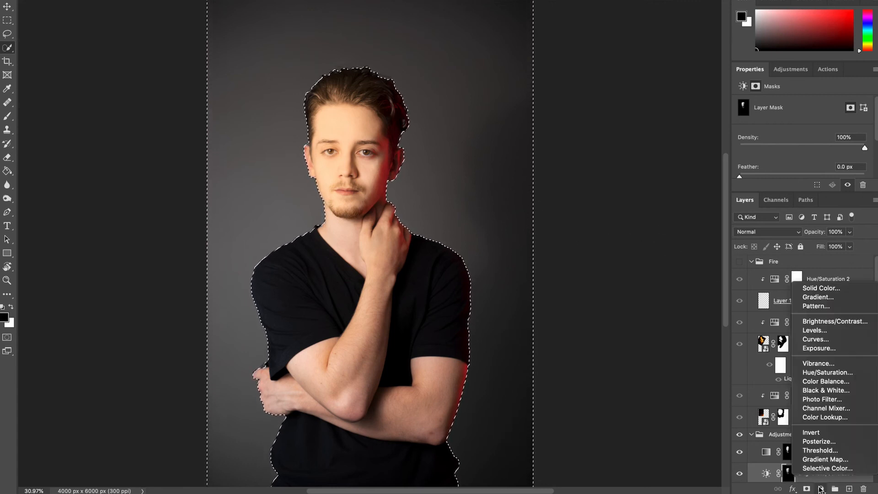
left_click(836, 372)
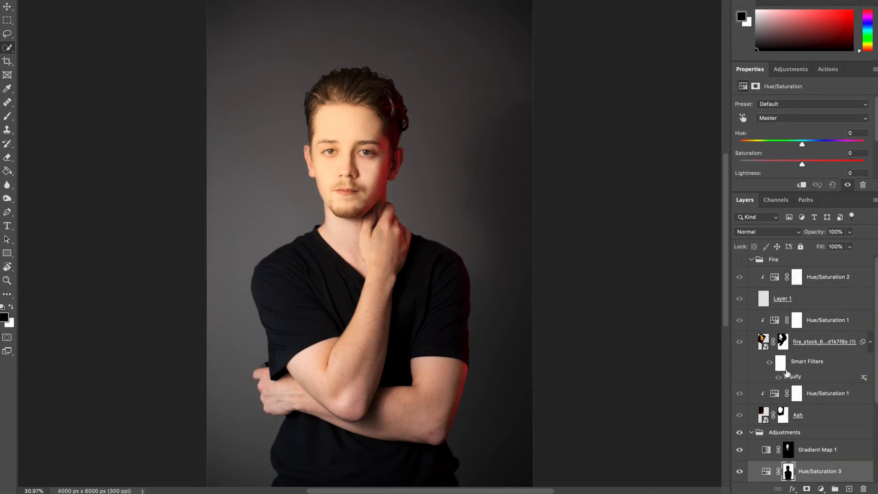
scroll(823, 450, "down", 3)
left_click_drag(809, 404, 800, 381)
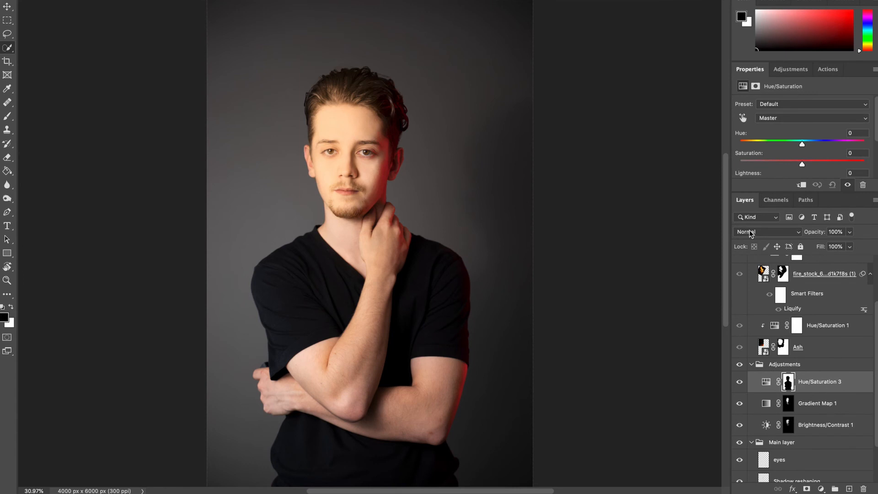
scroll(749, 229, "up", 2)
left_click_drag(803, 161, 739, 164)
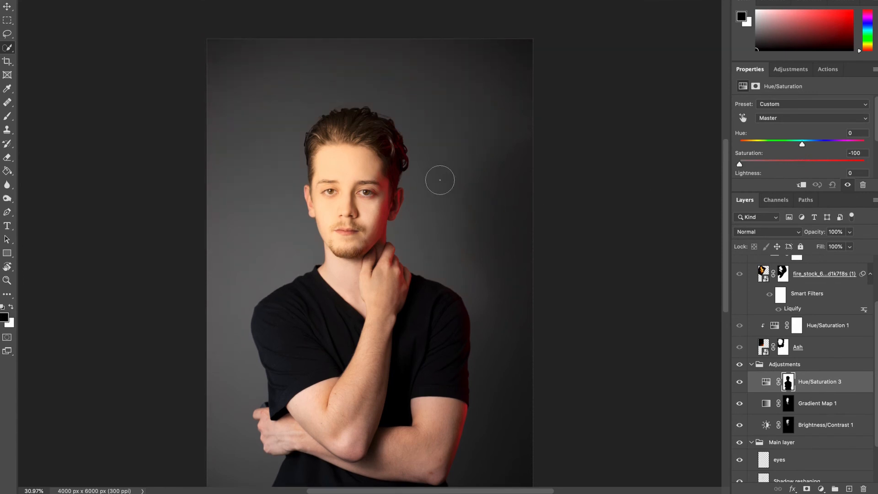
Examine the desaturated background up close along the edges of the man's arms, shirt, face and hair.
scroll(441, 176, "up", 5)
scroll(442, 175, "up", 3)
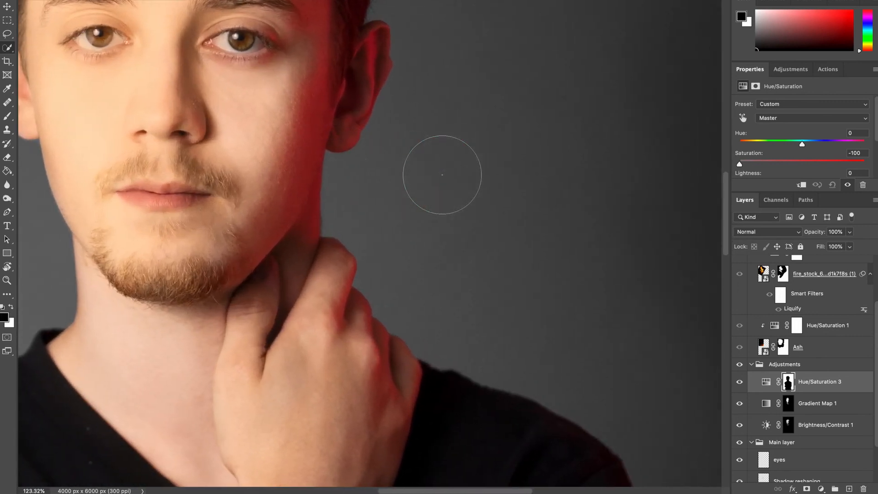
scroll(442, 175, "down", 15)
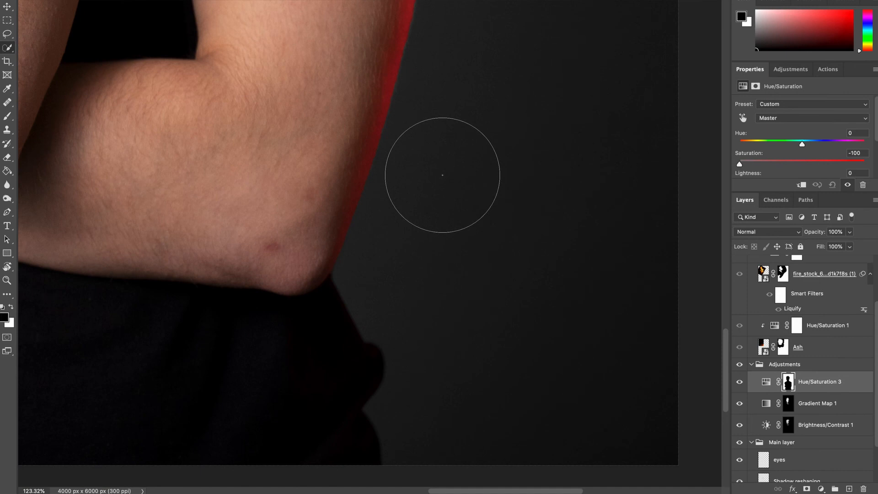
scroll(442, 175, "down", 5)
scroll(442, 174, "left", 10)
scroll(442, 175, "up", 3)
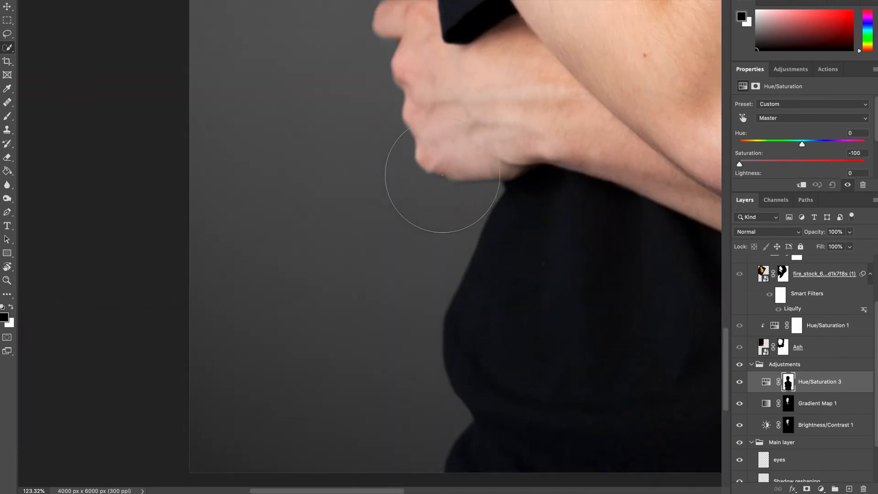
scroll(442, 175, "up", 10)
scroll(442, 174, "right", 3)
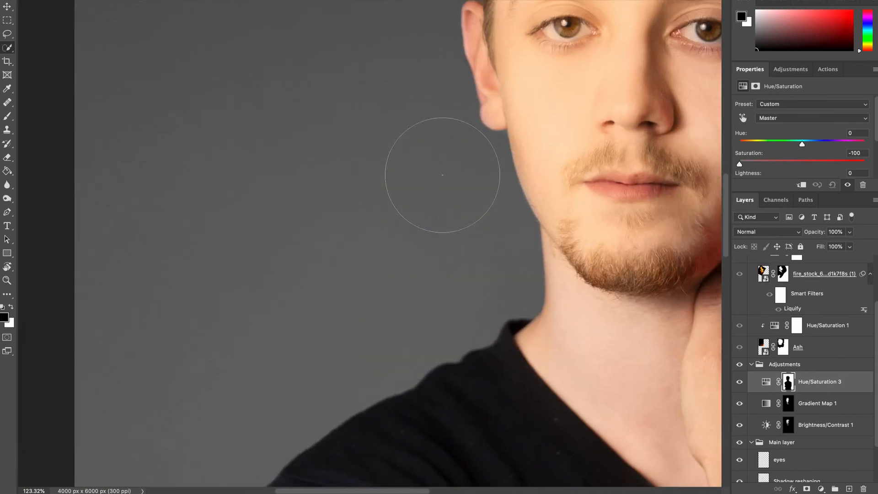
scroll(442, 174, "up", 10)
scroll(442, 175, "right", 6)
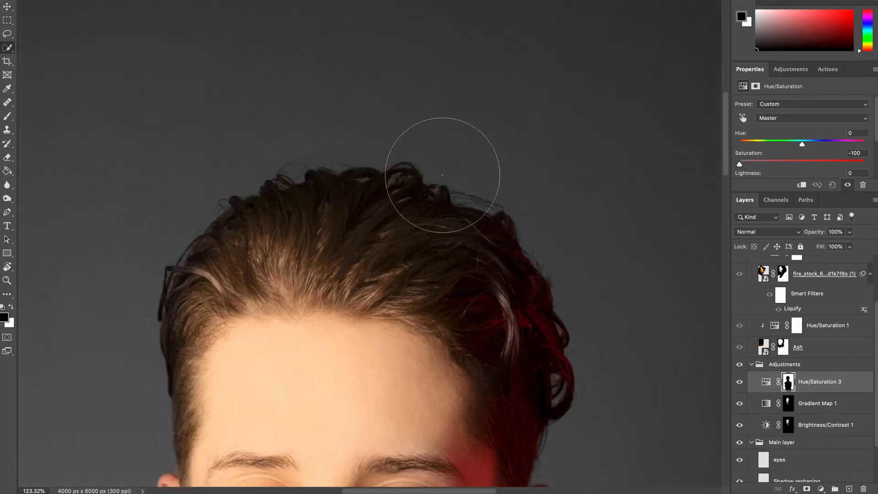
scroll(442, 175, "down", 10)
scroll(442, 175, "right", 3)
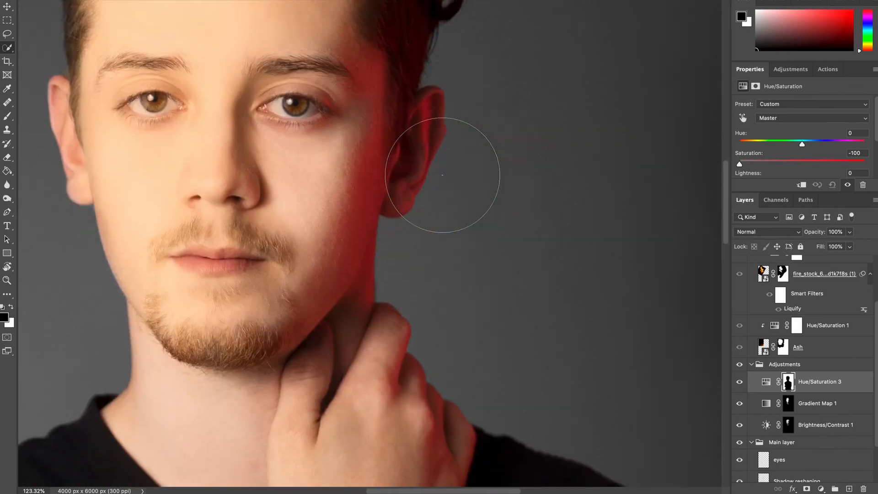
scroll(442, 175, "down", 3)
scroll(442, 174, "right", 1)
key("ctrl+0")
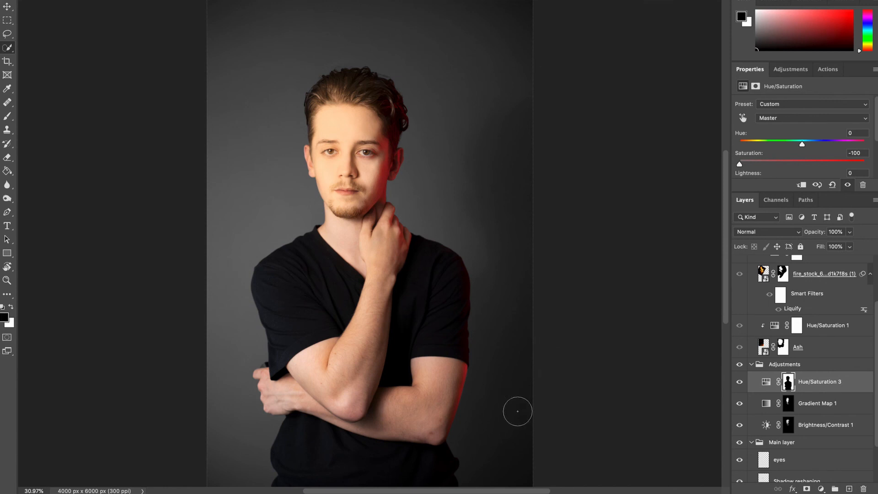
Reselect the background around the man and darken it with a Curves adjustment layer, setting a curve point at input 141, output 113.
left_click_drag(499, 467, 496, 296)
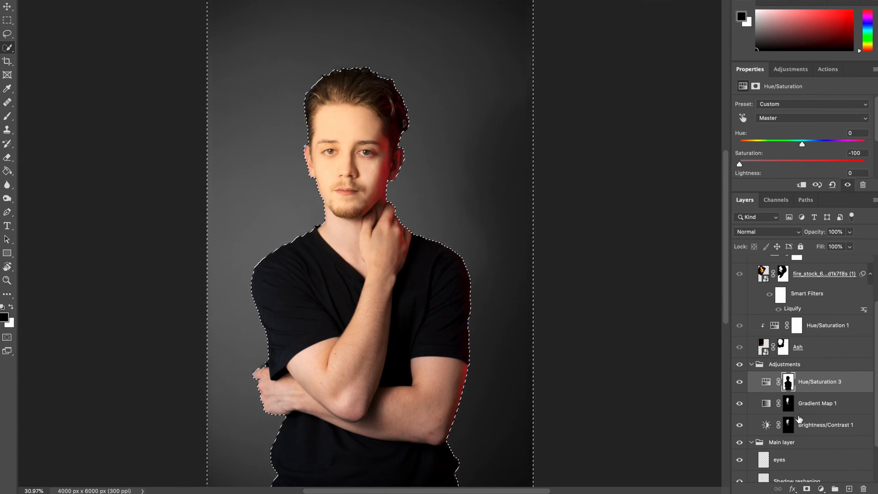
left_click(821, 488)
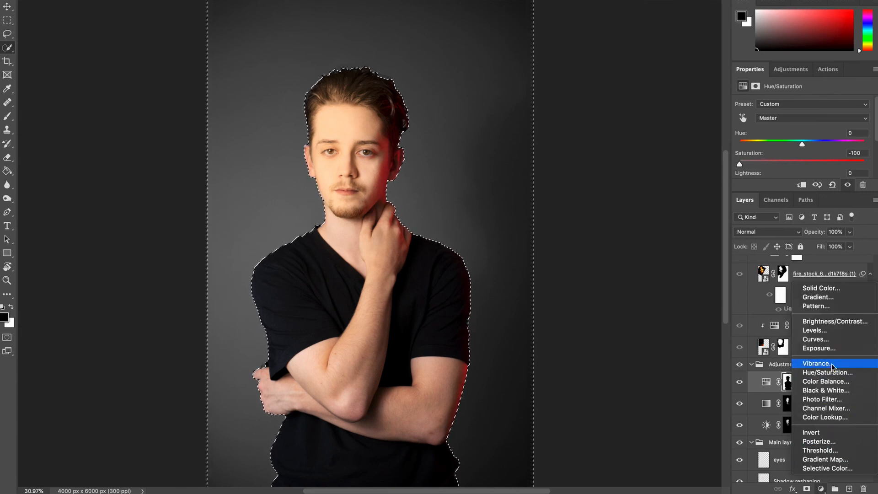
left_click(838, 341)
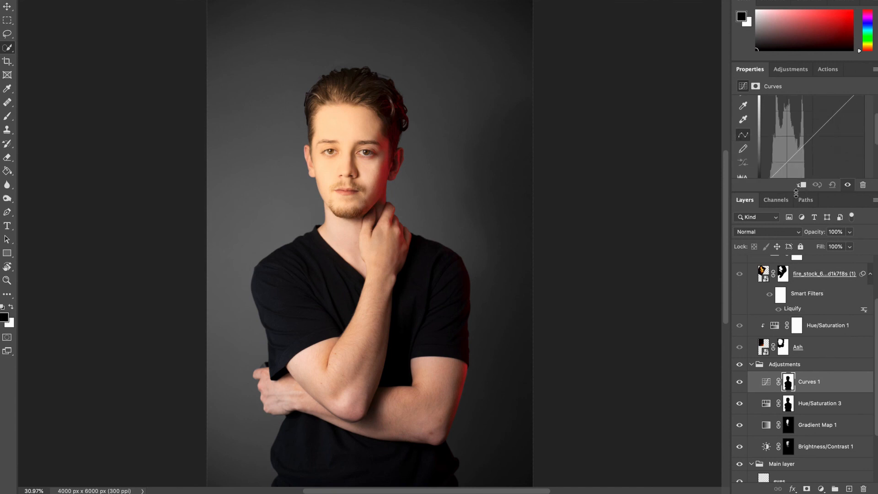
left_click_drag(792, 192, 792, 273)
left_click_drag(815, 131, 819, 142)
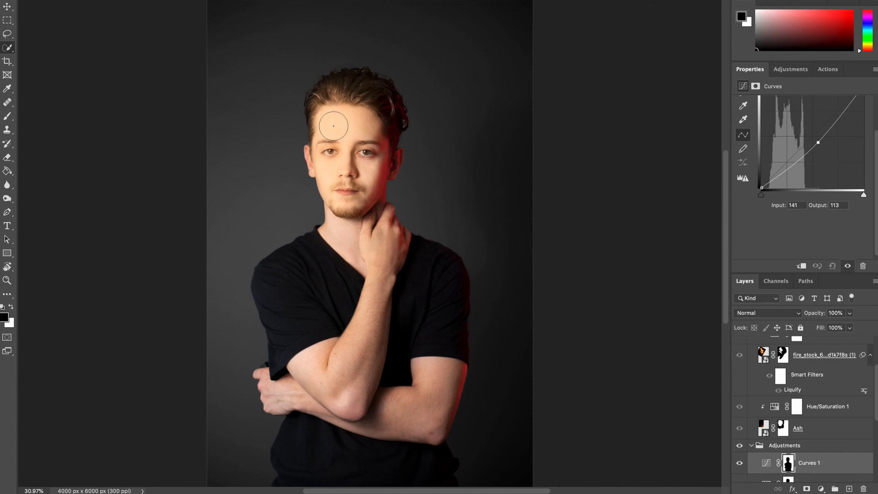
Show the Fire group again and check the flames against the darkened background in the full image.
scroll(824, 395, "up", 3)
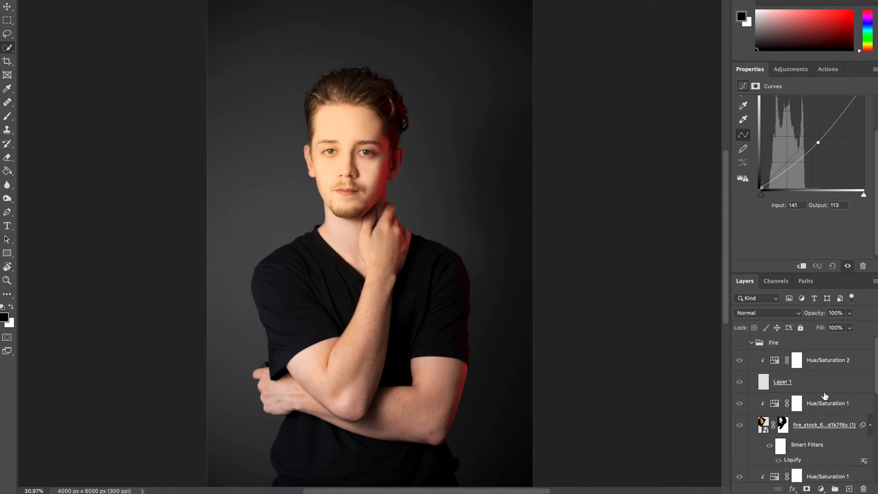
left_click(739, 343)
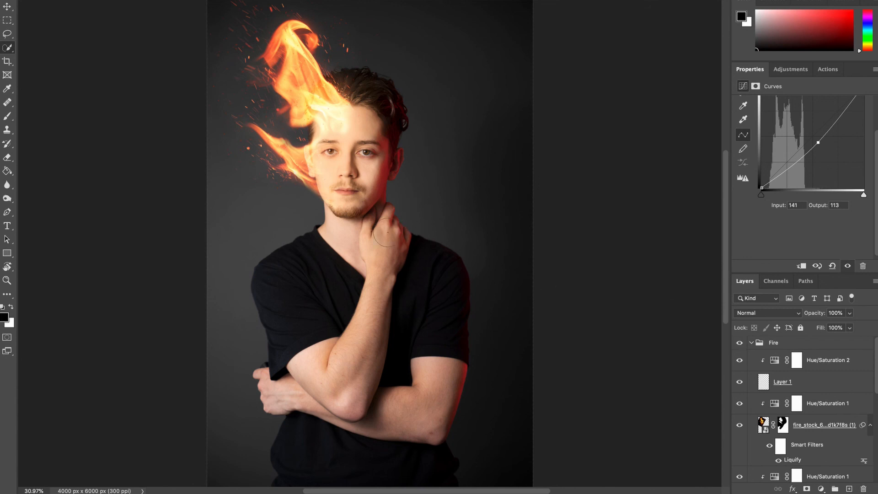
scroll(383, 232, "down", 2)
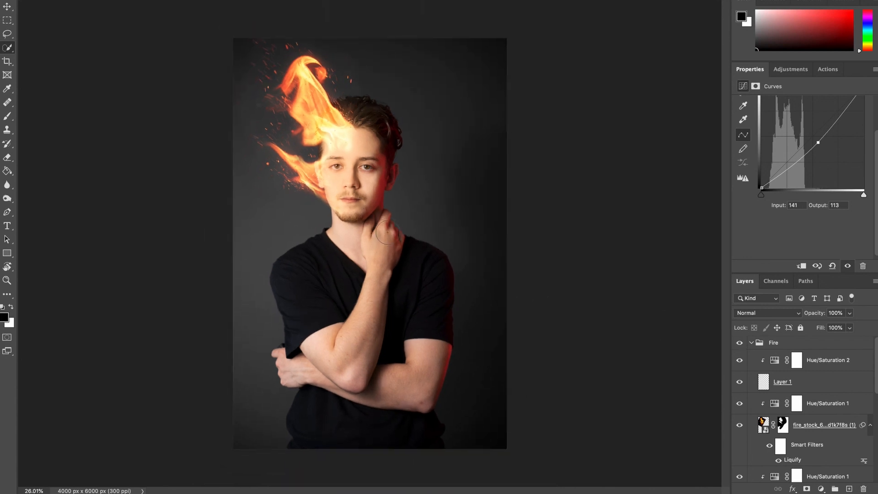